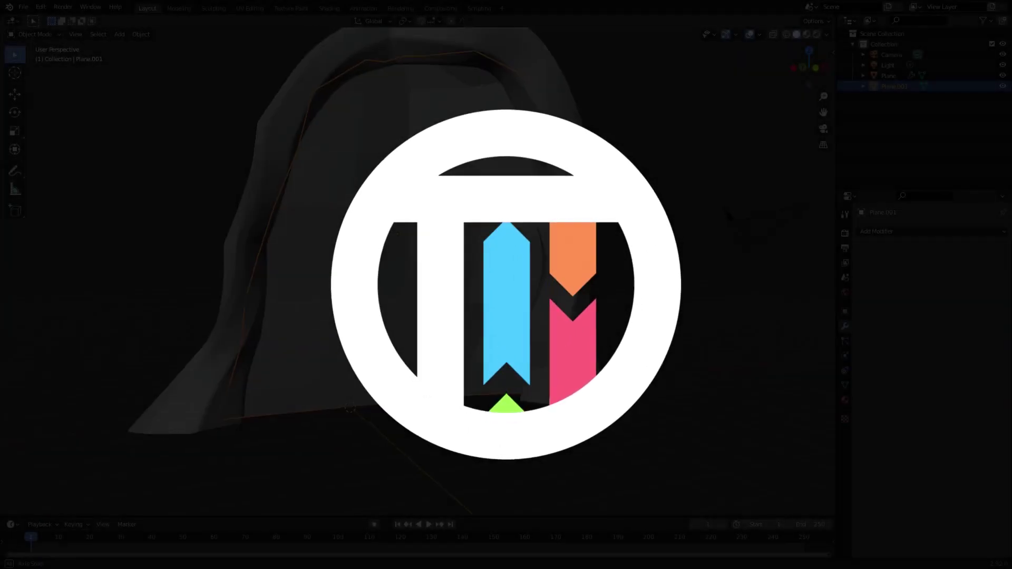
# Add a Subdivision Surface modifier with viewport level 2 to the archway's inner plane and shade it smooth
pyautogui.click(867, 232)
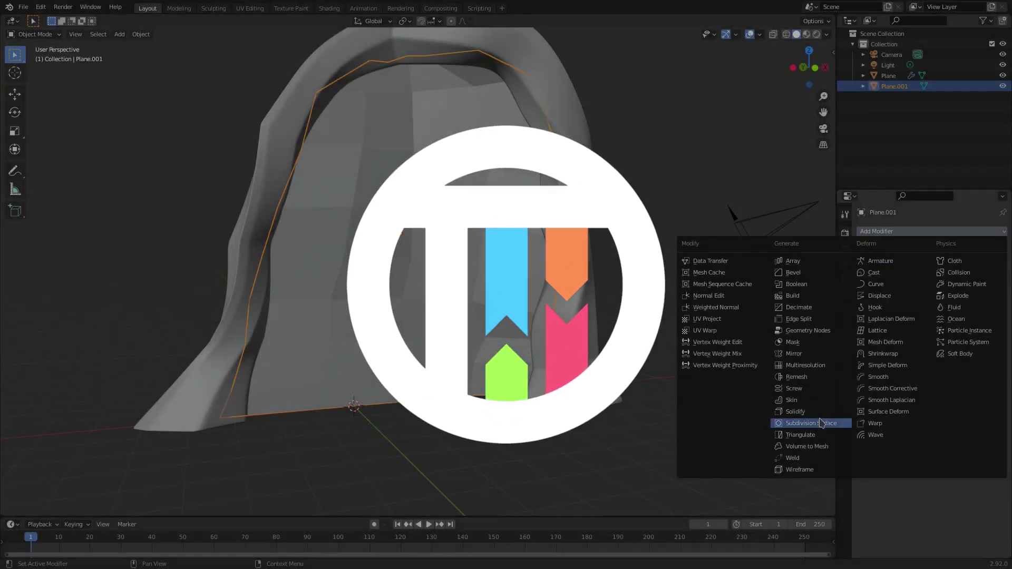
pyautogui.click(812, 424)
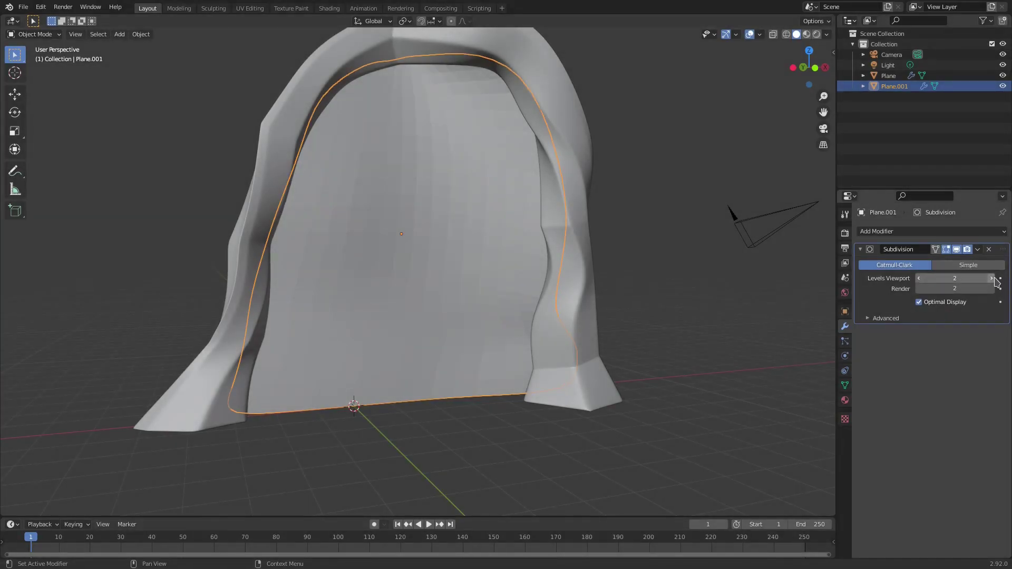
pyautogui.click(142, 34)
pyautogui.moveTo(445, 264); pyautogui.dragTo(834, 375, button='middle')
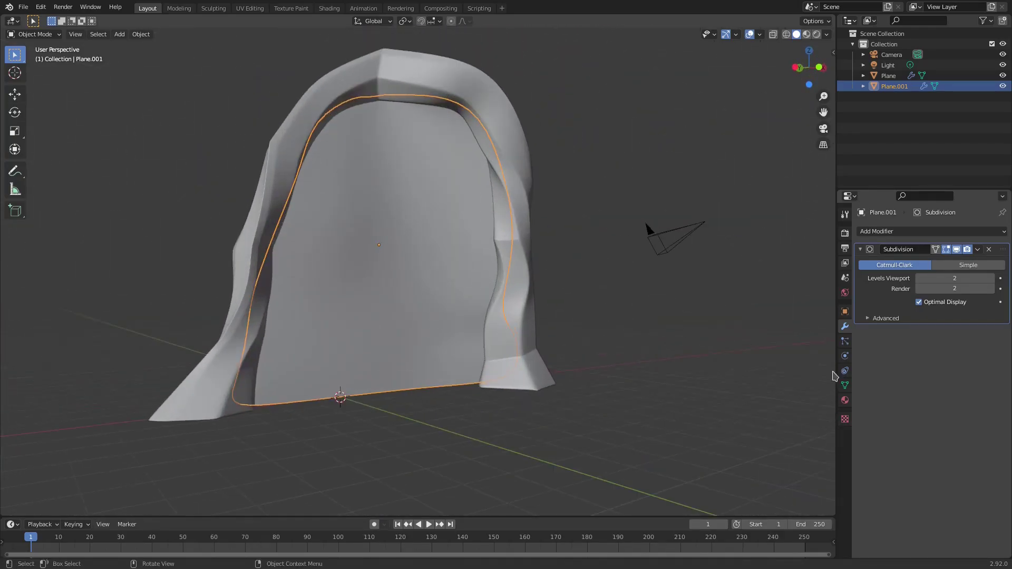
# Temporarily lock the camera to the view and reframe it so the whole archway fits inside the camera frame
pyautogui.click(845, 400)
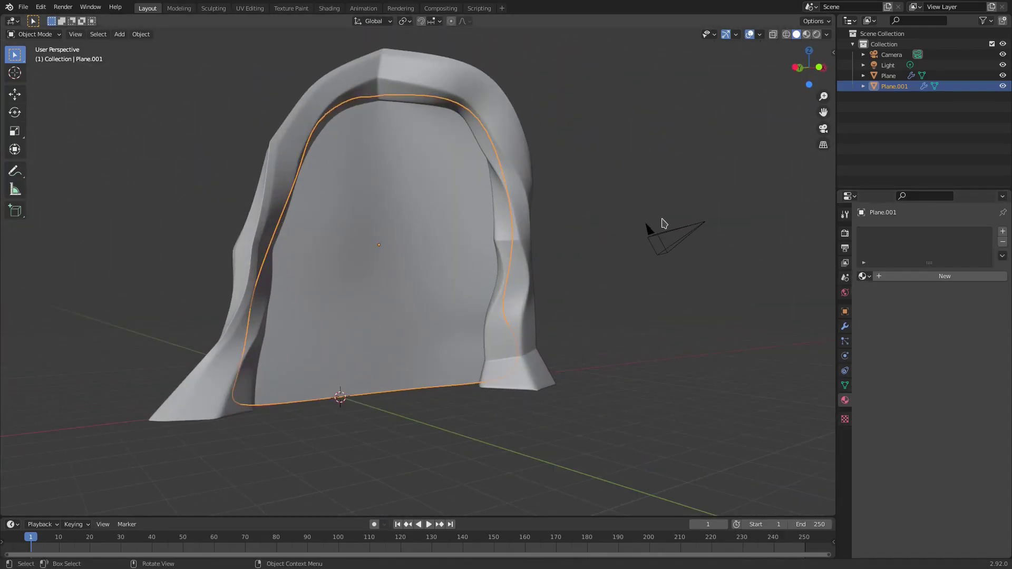
pyautogui.click(670, 237)
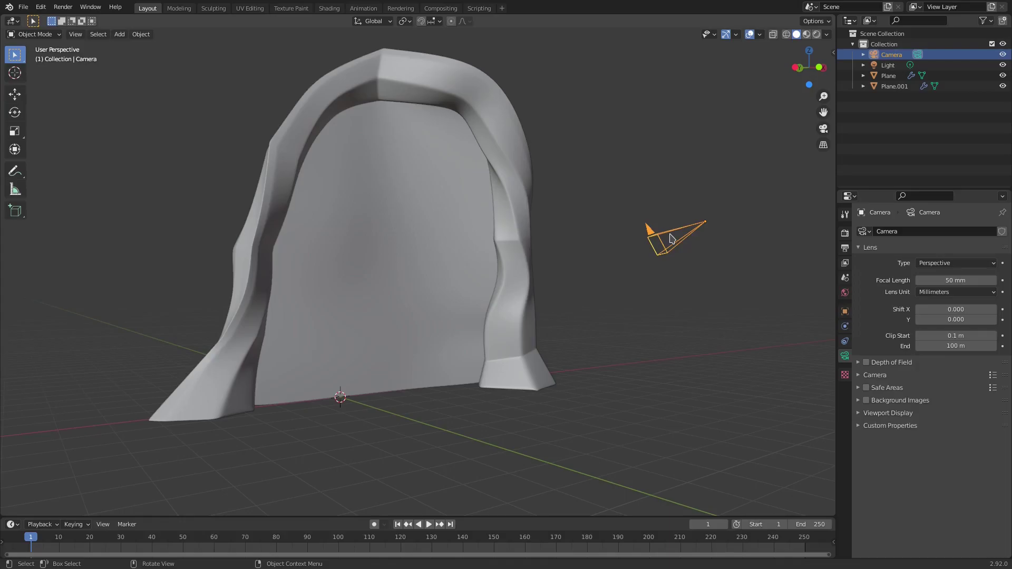
pyautogui.press('KP_0')
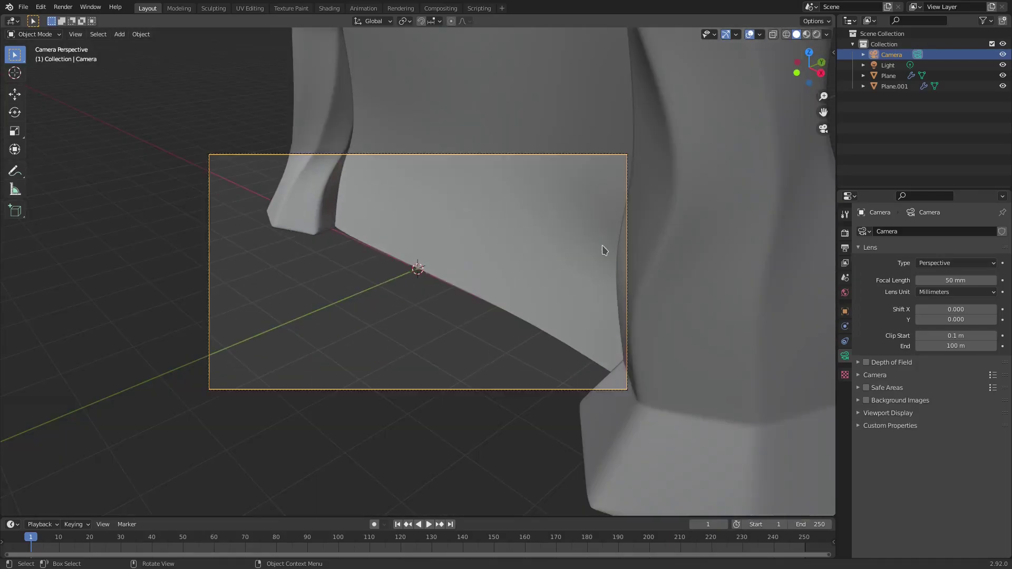
pyautogui.click(832, 52)
pyautogui.click(830, 102)
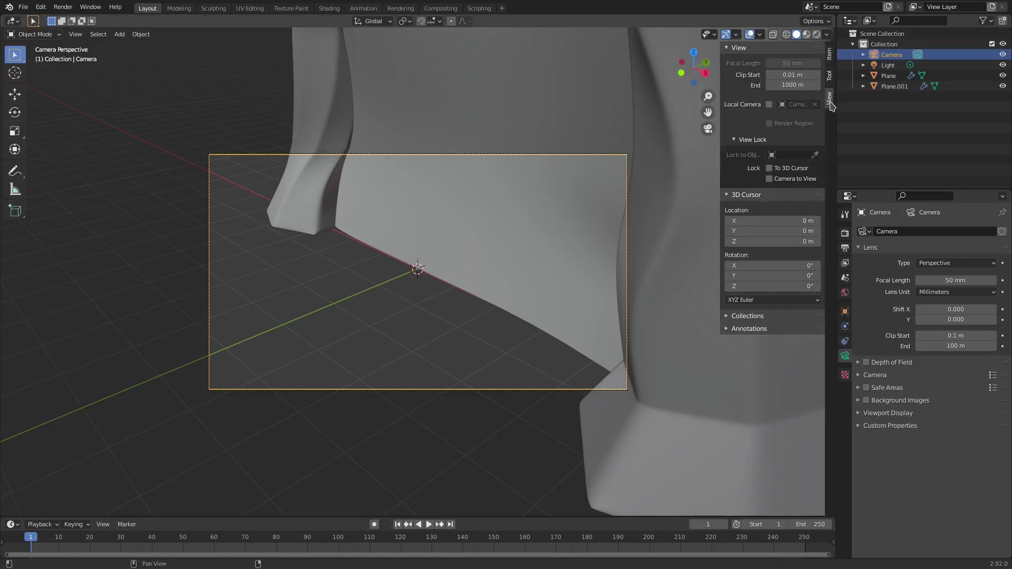
pyautogui.moveTo(466, 321); pyautogui.dragTo(550, 355, button='middle')
pyautogui.scroll(-6, 547, 270)
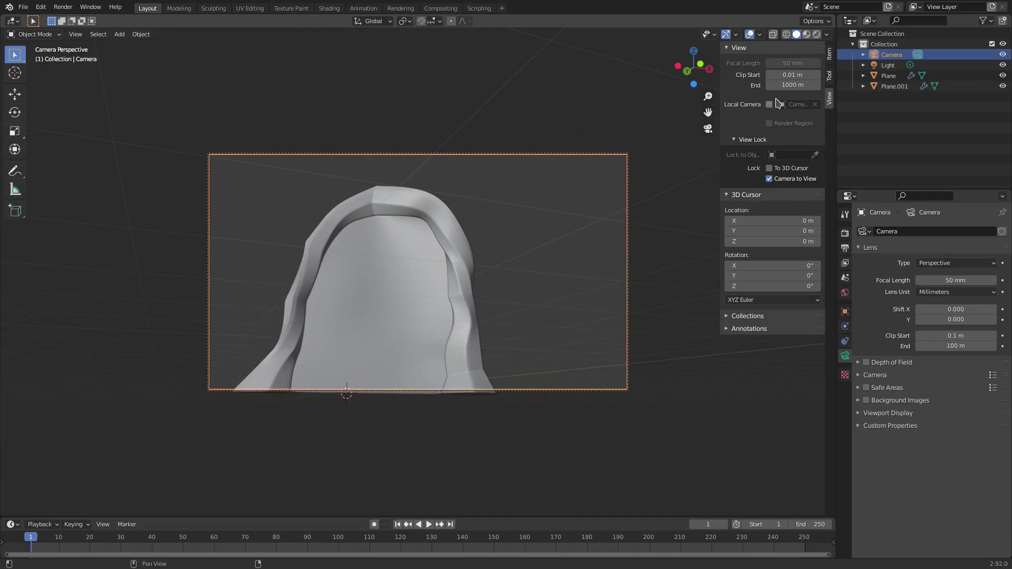
pyautogui.scroll(3, 422, 294)
pyautogui.click(410, 297)
pyautogui.keyDown('shift'); pyautogui.moveTo(445, 261); pyautogui.dragTo(487, 231, button='middle'); pyautogui.keyUp('shift')
pyautogui.click(514, 186)
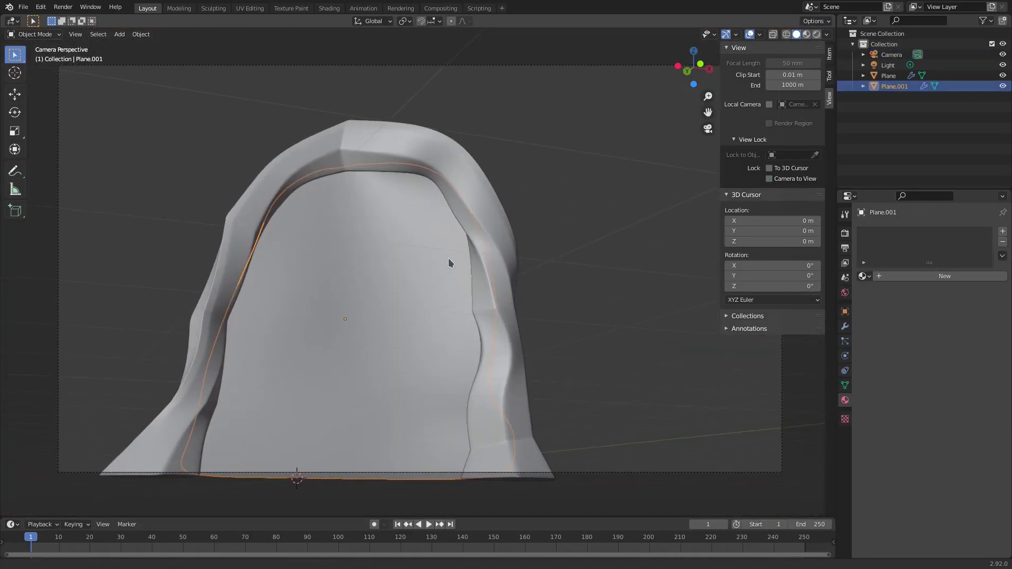
pyautogui.moveTo(720, 195); pyautogui.dragTo(835, 216)
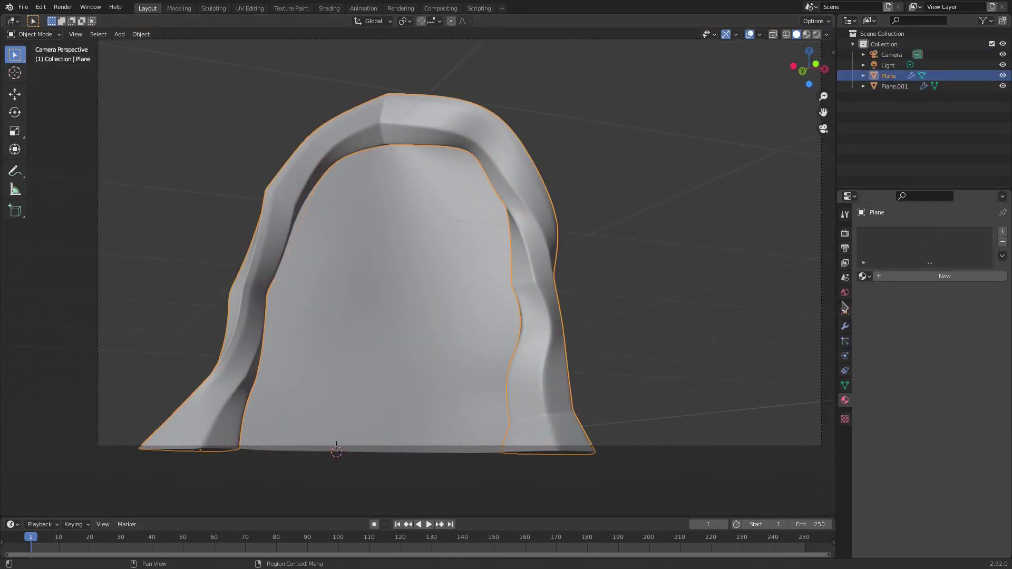
# Set the world background color to black
pyautogui.click(846, 293)
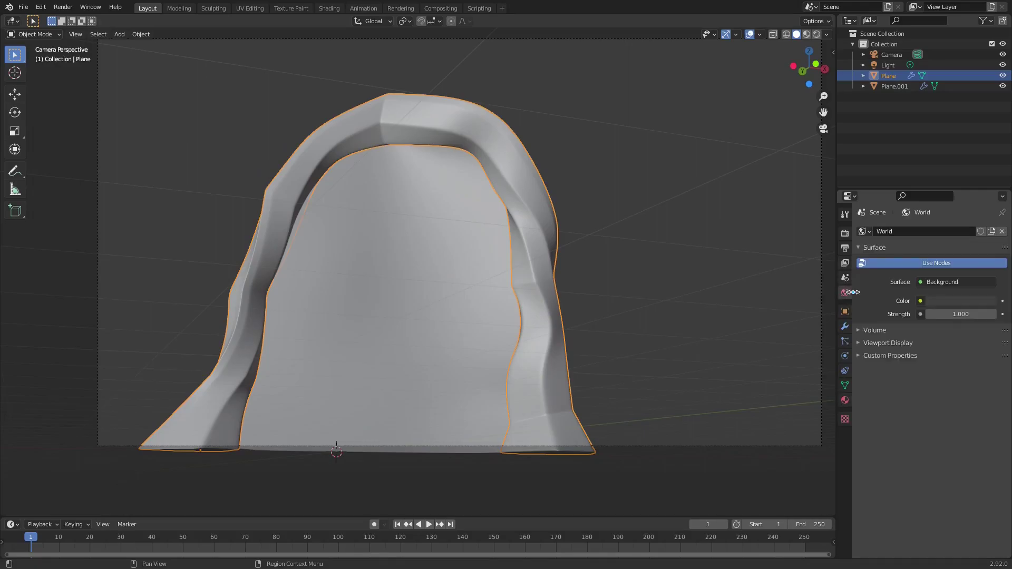
pyautogui.click(959, 299)
pyautogui.click(992, 225)
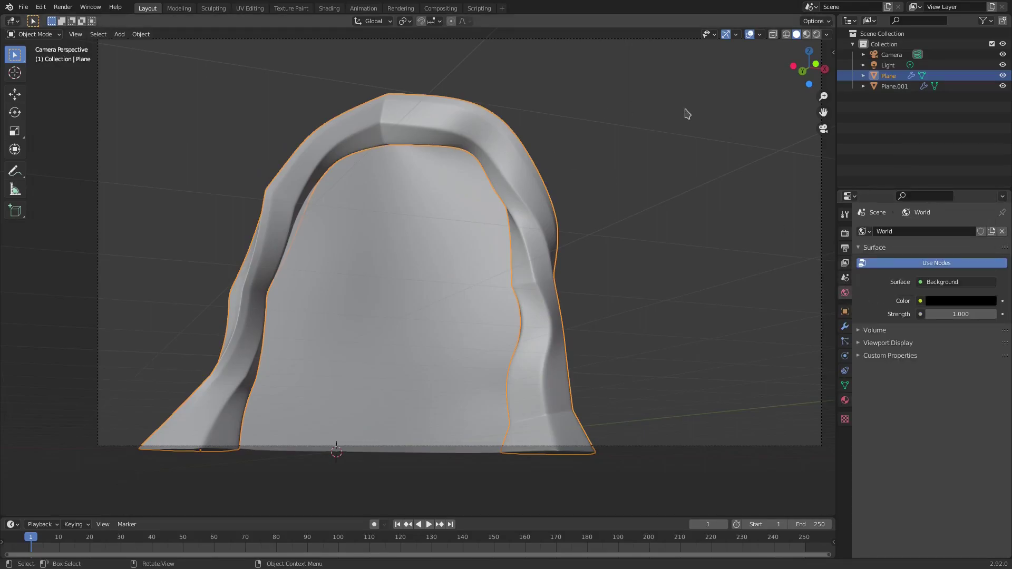
# Leave the camera view, add an area light, and move it above and in front of the archway
pyautogui.press('KP_0')
pyautogui.hotkey('shift', 'a')
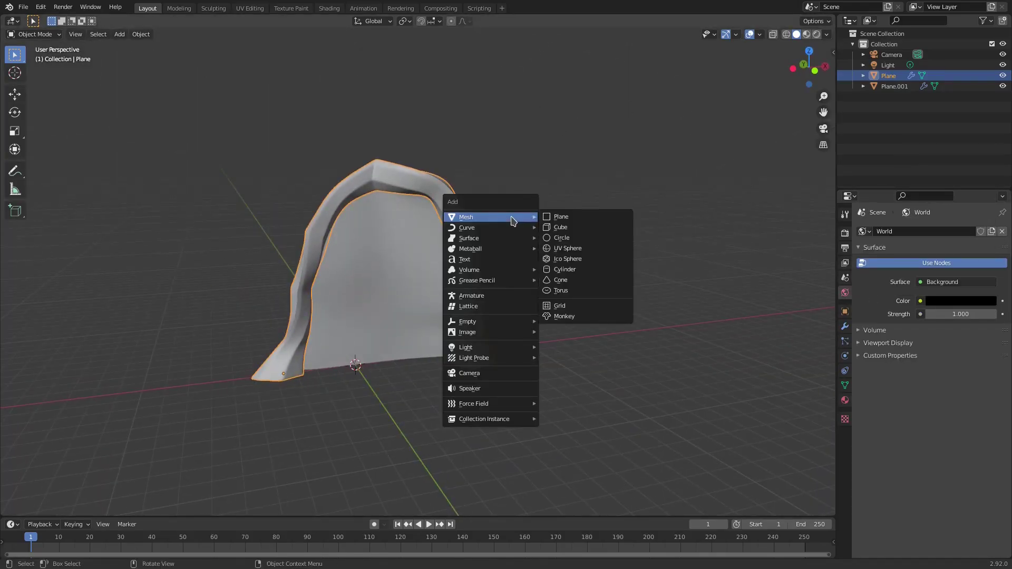
pyautogui.moveTo(481, 352)
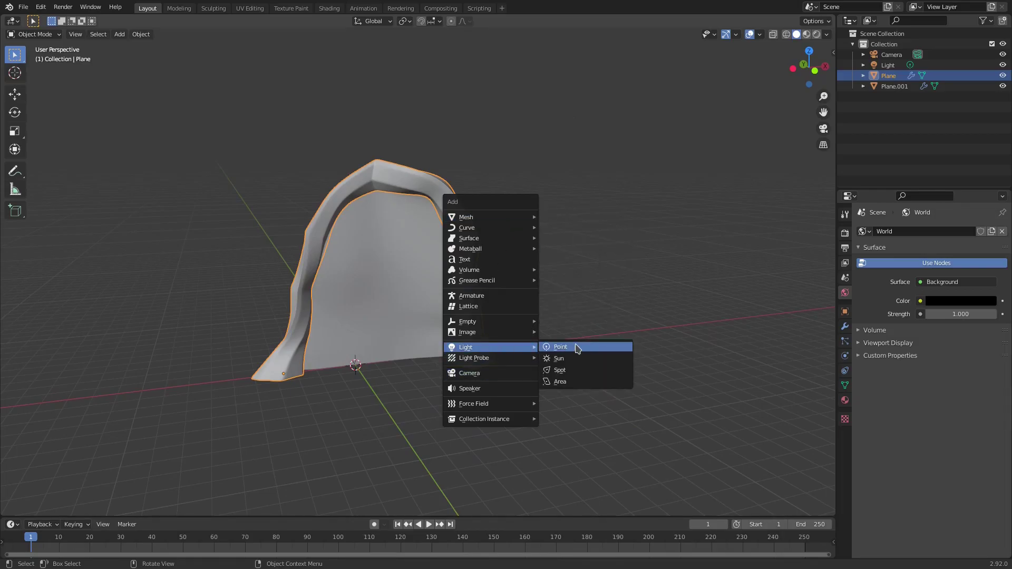
pyautogui.click(579, 382)
pyautogui.moveTo(579, 381); pyautogui.dragTo(450, 337, button='middle')
pyautogui.press('g')
pyautogui.click(636, 72)
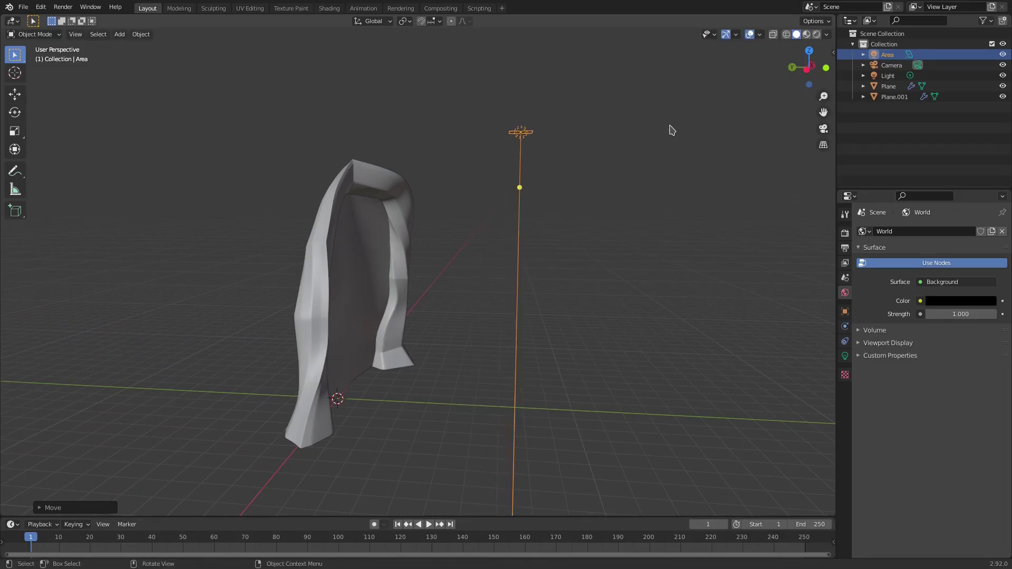
# Rotate the area light about the X axis toward the archway and move it higher
pyautogui.press('r')
pyautogui.press('x')
pyautogui.click(655, 187)
pyautogui.moveTo(654, 188); pyautogui.dragTo(628, 198, button='middle')
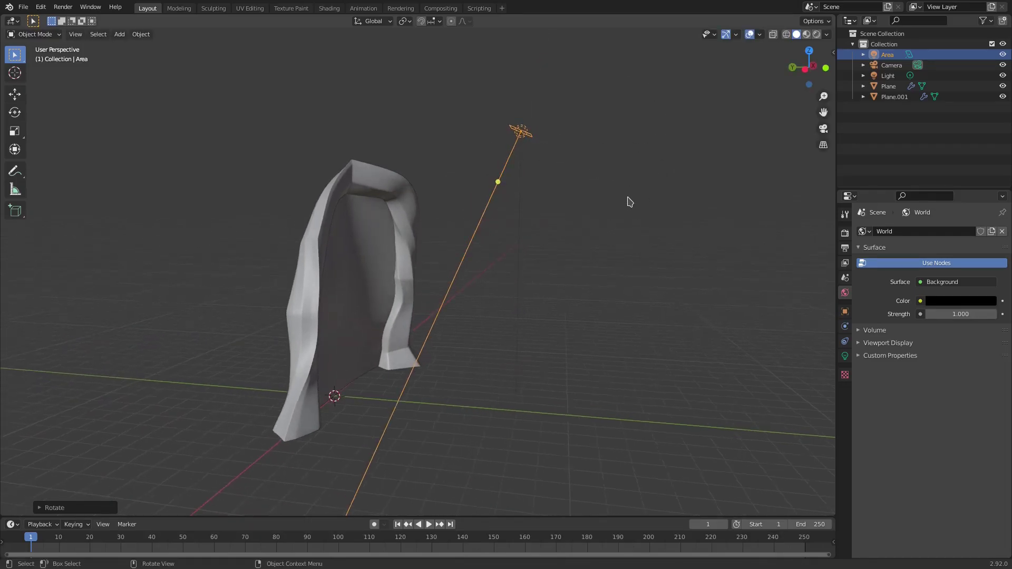
pyautogui.press('g')
pyautogui.click(614, 156)
# Set the area light's power to 21.3 W and its square size to 12.8 m
pyautogui.click(845, 356)
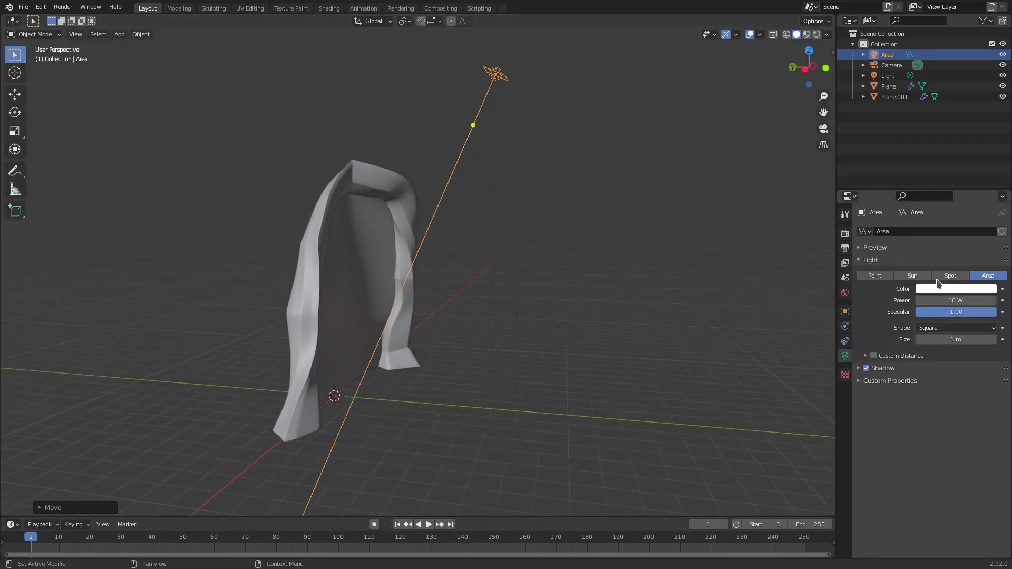
pyautogui.click(942, 328)
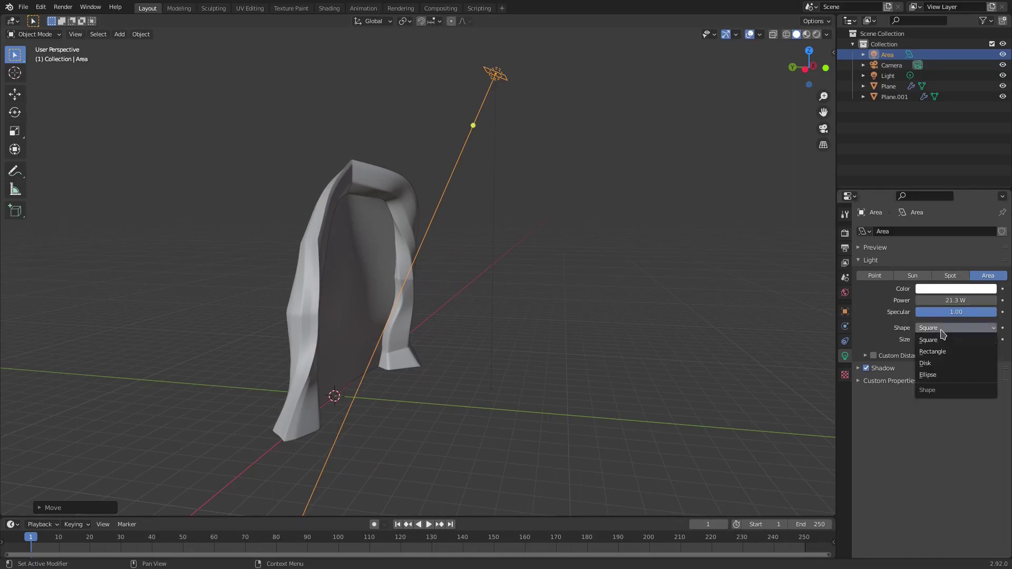
pyautogui.click(942, 342)
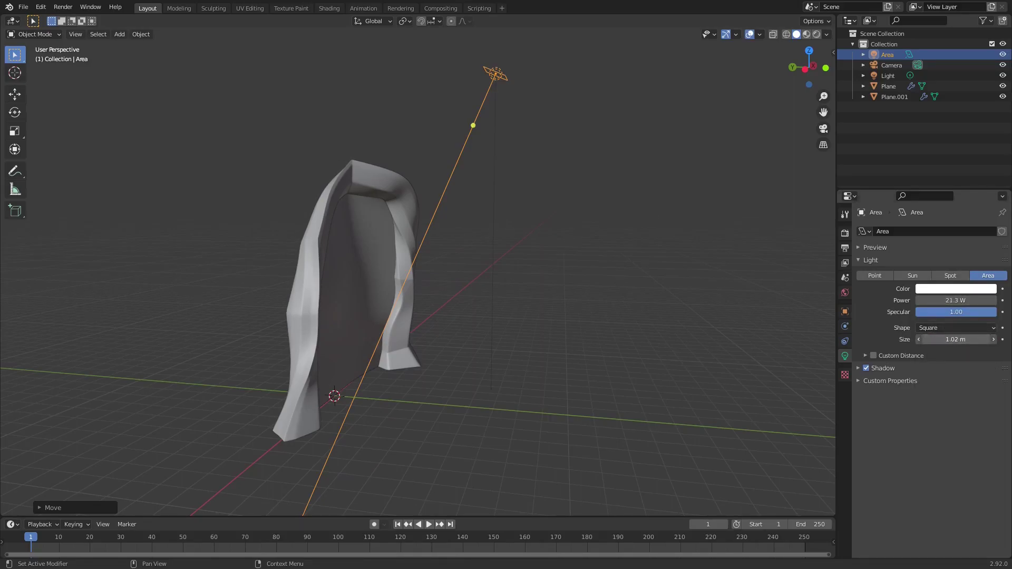
pyautogui.moveTo(932, 339); pyautogui.dragTo(995, 339)
# Switch the viewport to rendered shading and raise the area light's power to 410.1 W
pyautogui.click(817, 34)
pyautogui.moveTo(654, 183)
pyautogui.mouseDown(button='middle')
pyautogui.moveTo(624, 175)
pyautogui.moveTo(632, 193)
pyautogui.mouseUp(button='middle')
pyautogui.click(393, 183)
pyautogui.moveTo(425, 220); pyautogui.dragTo(470, 227, button='middle')
pyautogui.click(457, 165)
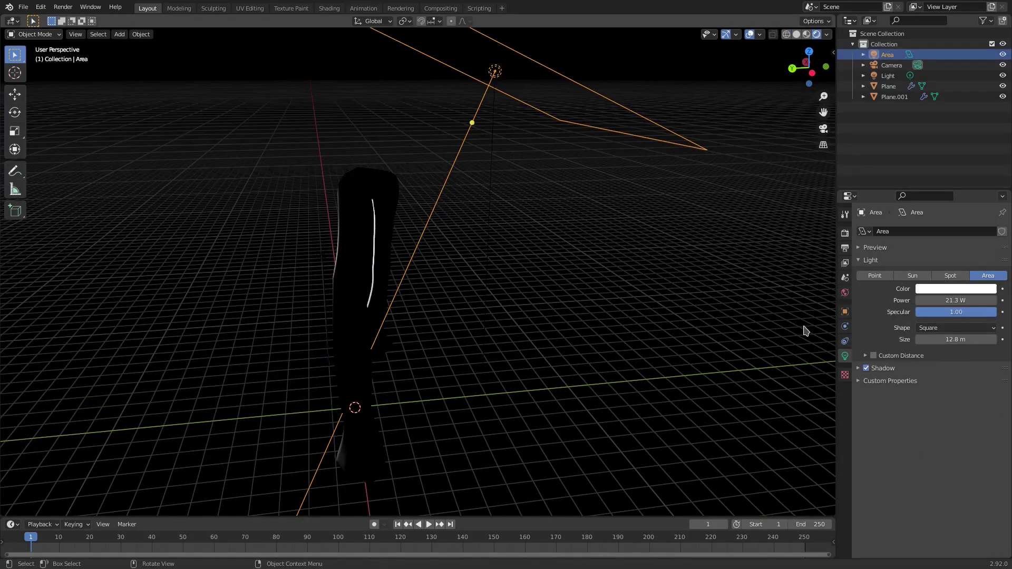
pyautogui.moveTo(956, 301); pyautogui.dragTo(1007, 300)
# Rotate the area light about the X axis so it illuminates the front of the archway
pyautogui.moveTo(569, 273); pyautogui.dragTo(471, 260, button='middle')
pyautogui.press('r')
pyautogui.press('x')
pyautogui.click(364, 322)
pyautogui.moveTo(359, 327); pyautogui.dragTo(342, 308, button='middle')
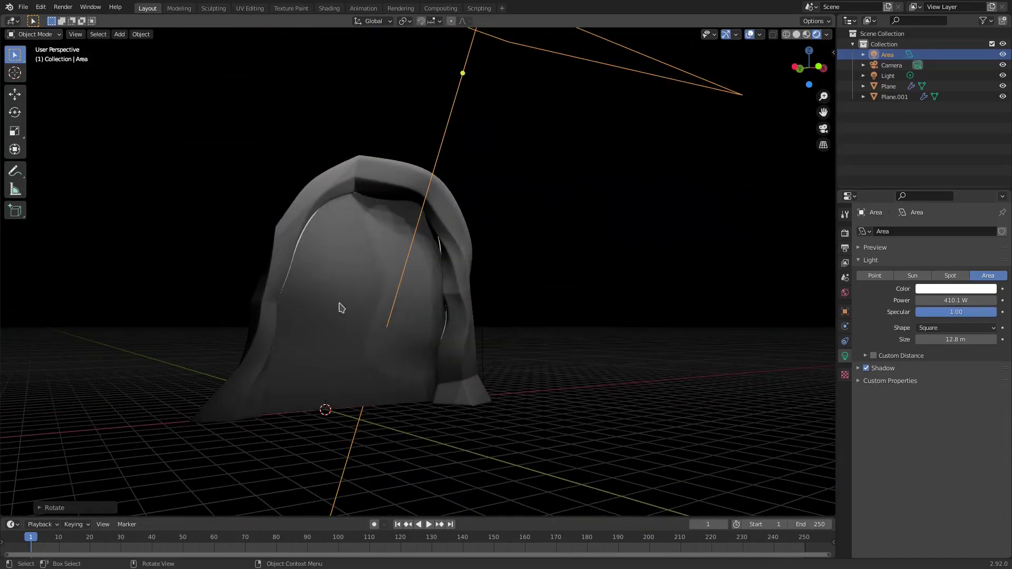
# Delete the original point light from the scene
pyautogui.click(341, 307)
pyautogui.moveTo(203, 311); pyautogui.dragTo(436, 280, button='middle')
pyautogui.click(465, 283)
pyautogui.press('Delete')
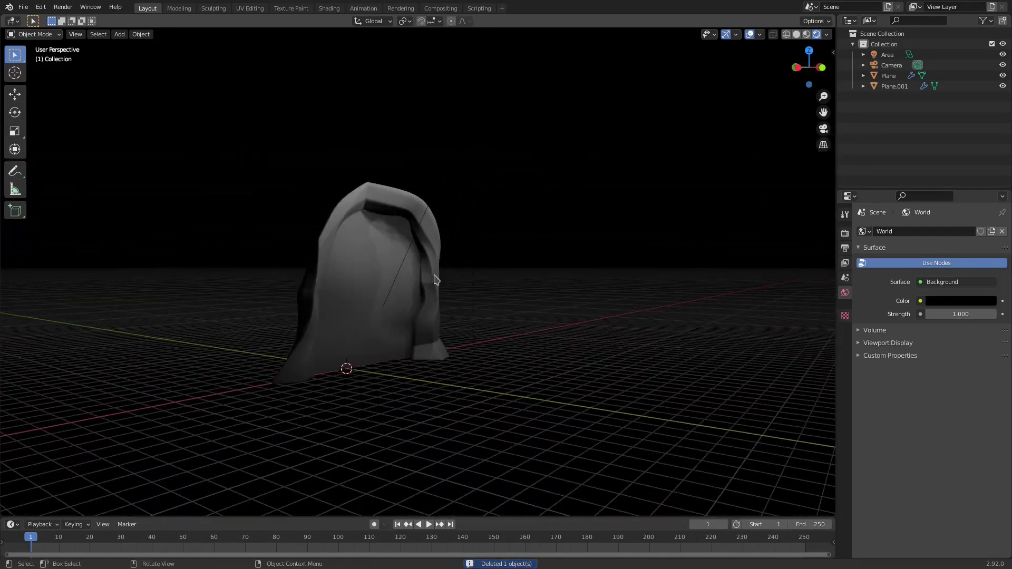
# Give the outer arch frame a new material with a dark blue base color, hue 0.641 and saturation 0.770
pyautogui.click(402, 301)
pyautogui.scroll(3, 401, 302)
pyautogui.moveTo(332, 240); pyautogui.dragTo(345, 181, button='middle')
pyautogui.click(346, 184)
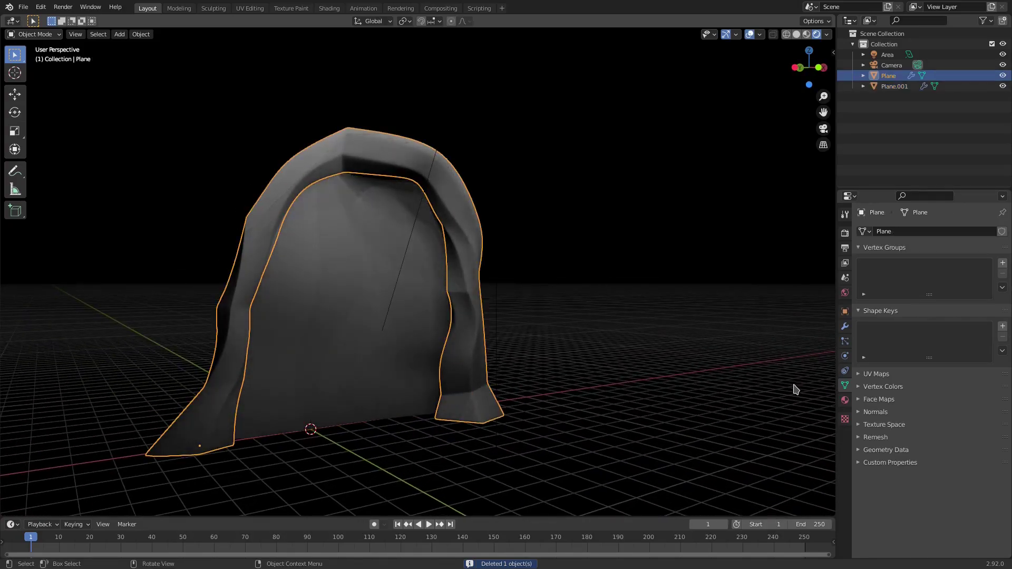
pyautogui.click(845, 400)
pyautogui.click(916, 279)
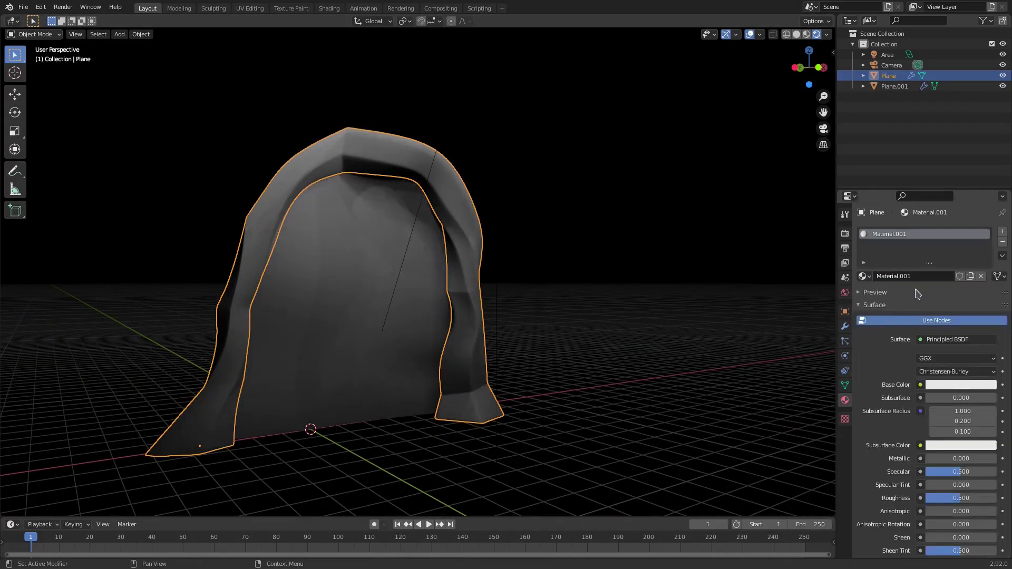
pyautogui.click(947, 385)
pyautogui.click(988, 299)
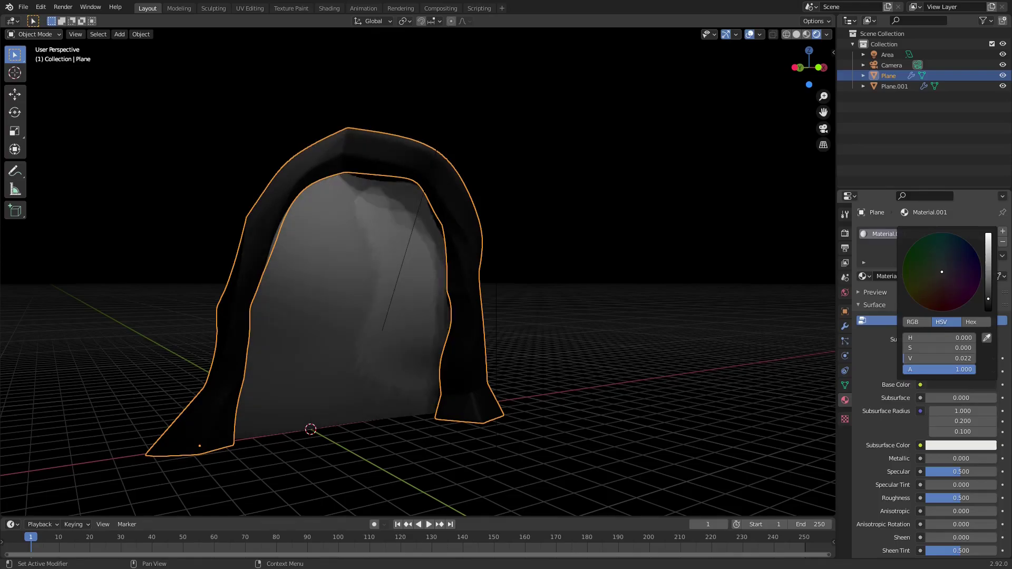
pyautogui.moveTo(949, 269)
pyautogui.mouseDown()
pyautogui.moveTo(962, 244)
pyautogui.moveTo(953, 234)
pyautogui.moveTo(960, 256)
pyautogui.mouseUp()
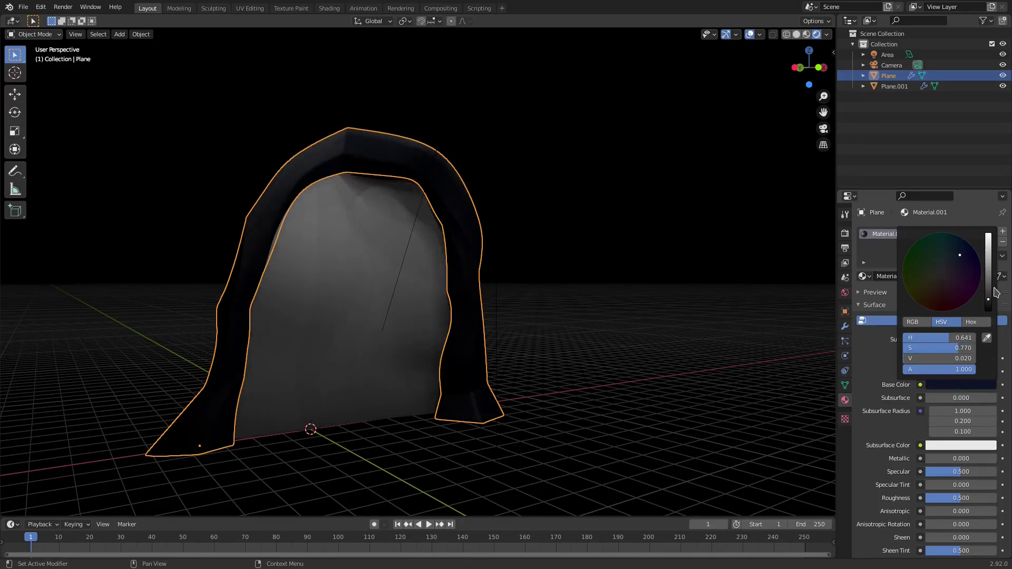
pyautogui.moveTo(989, 300); pyautogui.dragTo(989, 289)
# Give the inner plane a new material with a magenta-pink base color
pyautogui.click(390, 336)
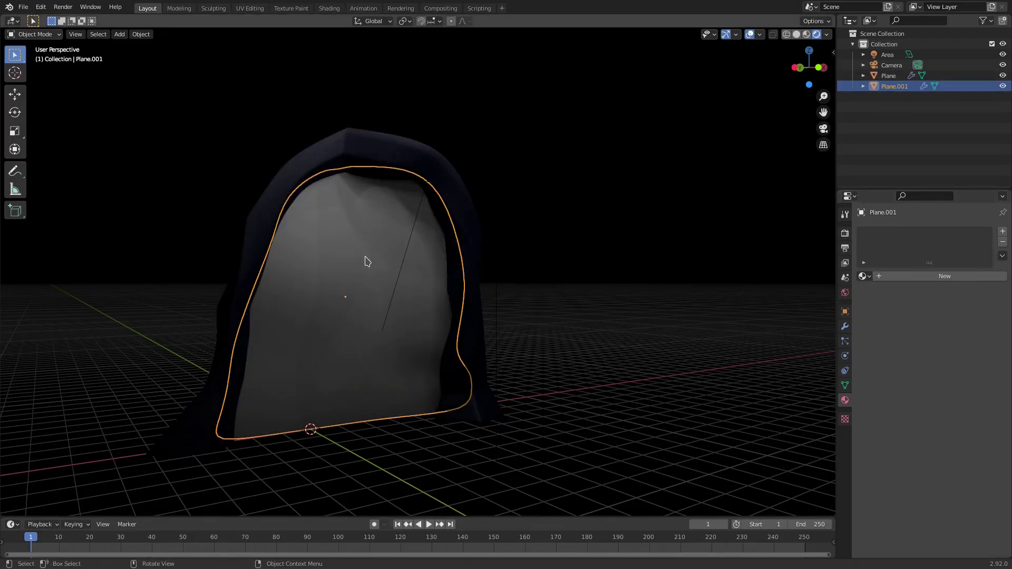
pyautogui.click(915, 279)
pyautogui.click(952, 385)
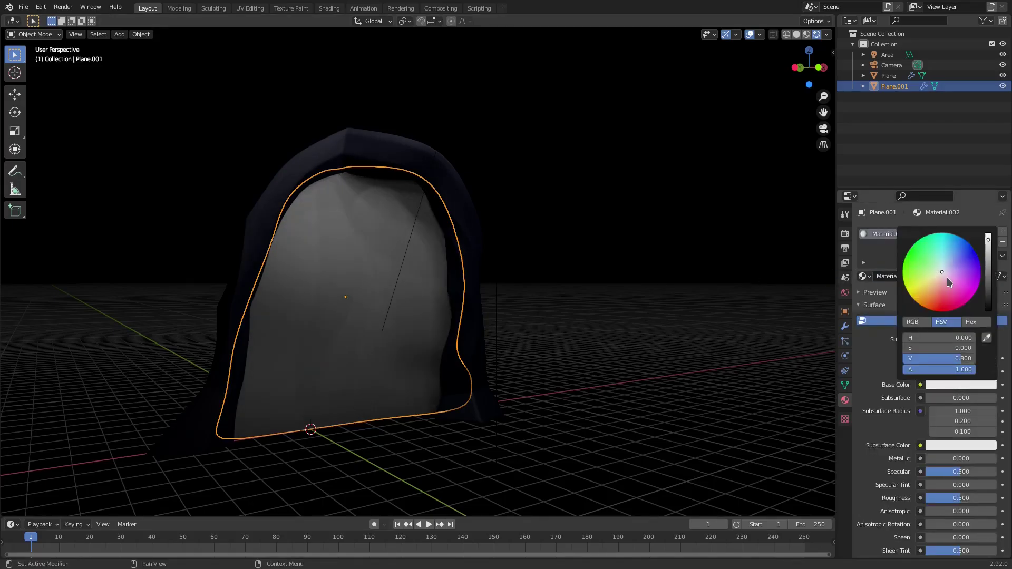
pyautogui.click(957, 297)
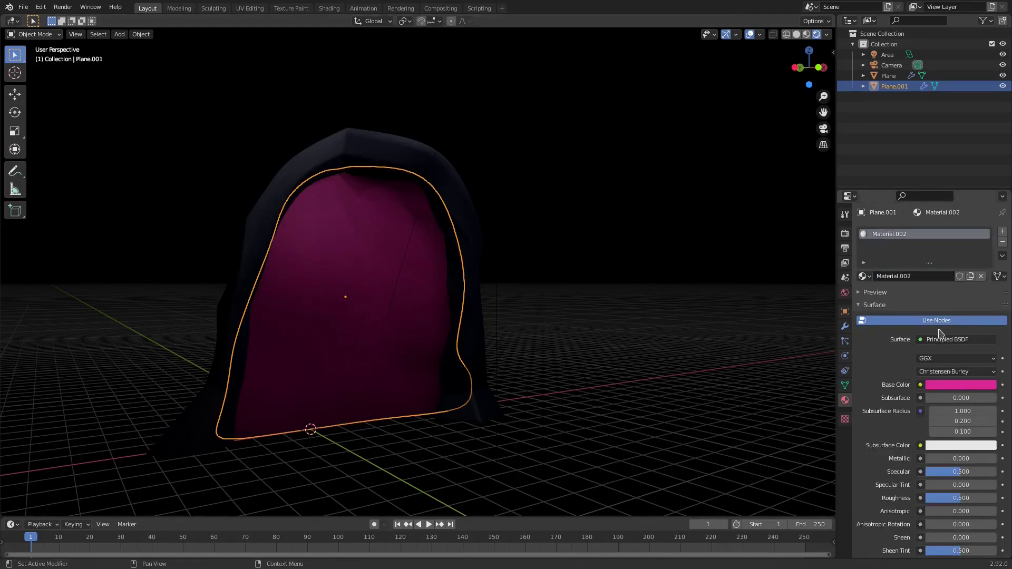
# Change the inner plane's surface to Emission with a pink color, hue 0.951 and saturation 0.967, at strength 3.9
pyautogui.click(957, 339)
pyautogui.click(865, 130)
pyautogui.click(959, 358)
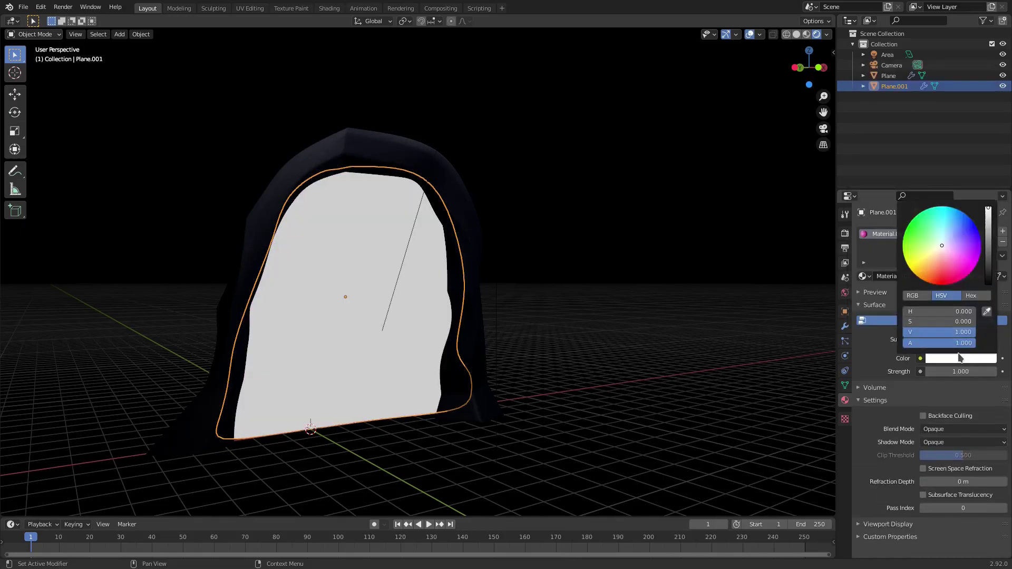
pyautogui.click(958, 272)
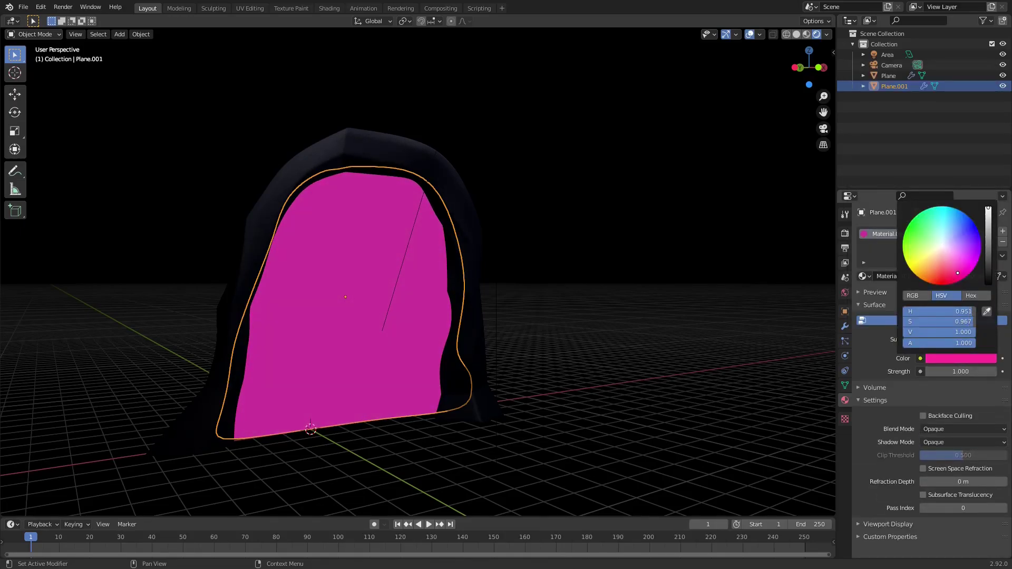
pyautogui.moveTo(966, 371); pyautogui.dragTo(983, 372)
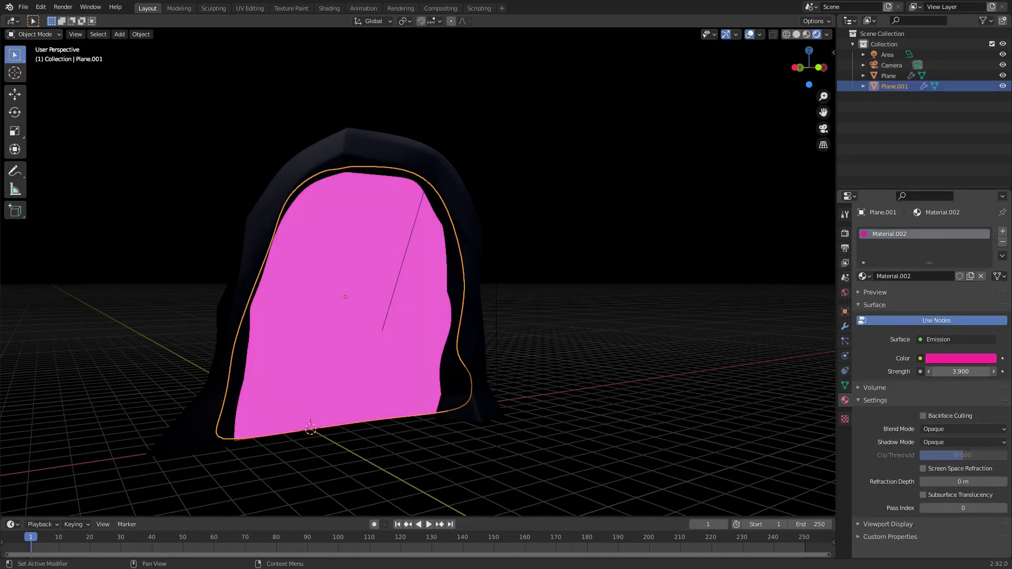
# Enable Bloom for the Eevee render and expand its settings
pyautogui.click(845, 233)
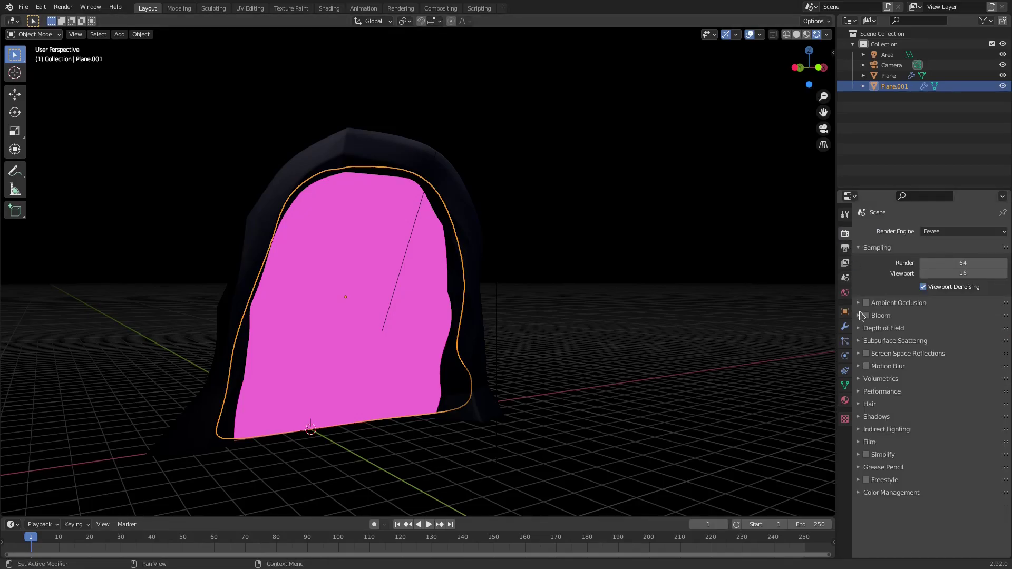
pyautogui.click(865, 315)
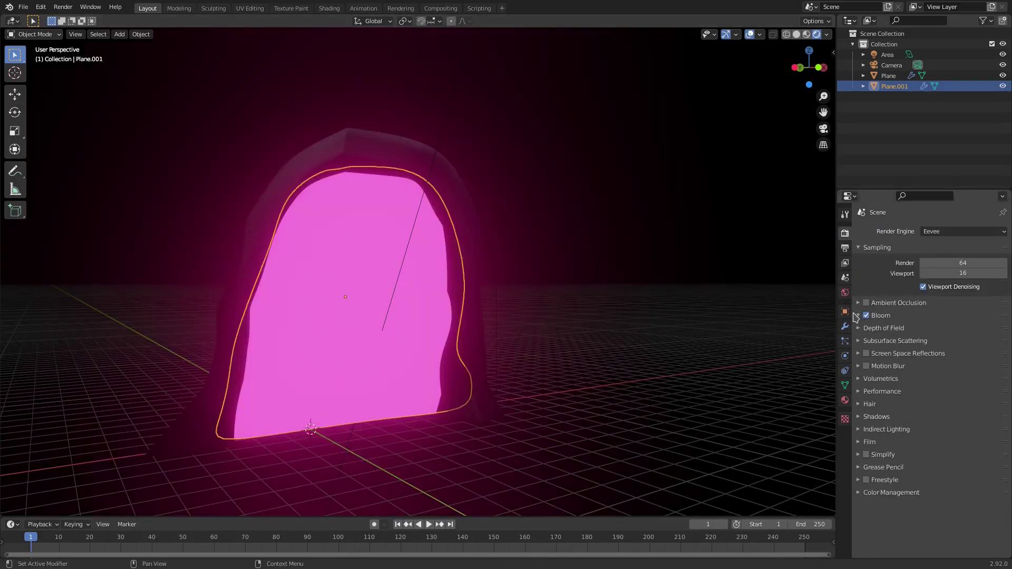
pyautogui.click(857, 315)
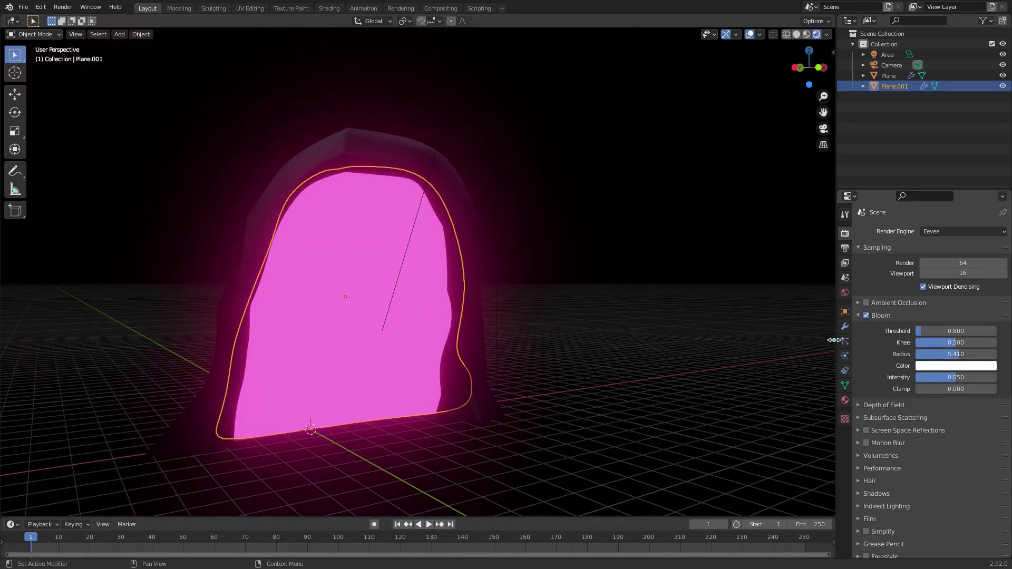
# Change the inner plane's emission color to purple with hue 0.751 and saturation 0.929
pyautogui.click(845, 401)
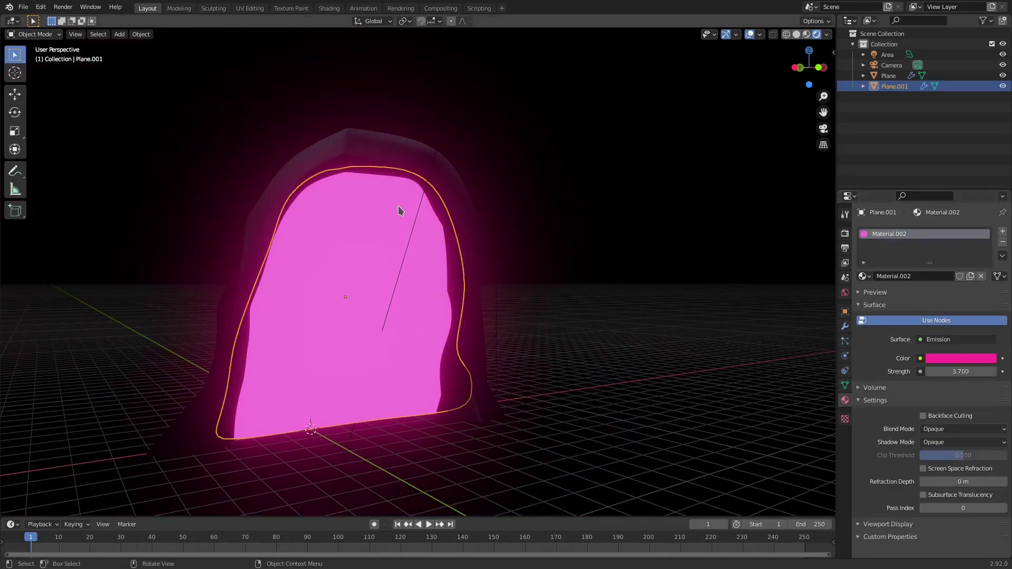
pyautogui.click(961, 358)
pyautogui.moveTo(959, 274); pyautogui.dragTo(966, 260)
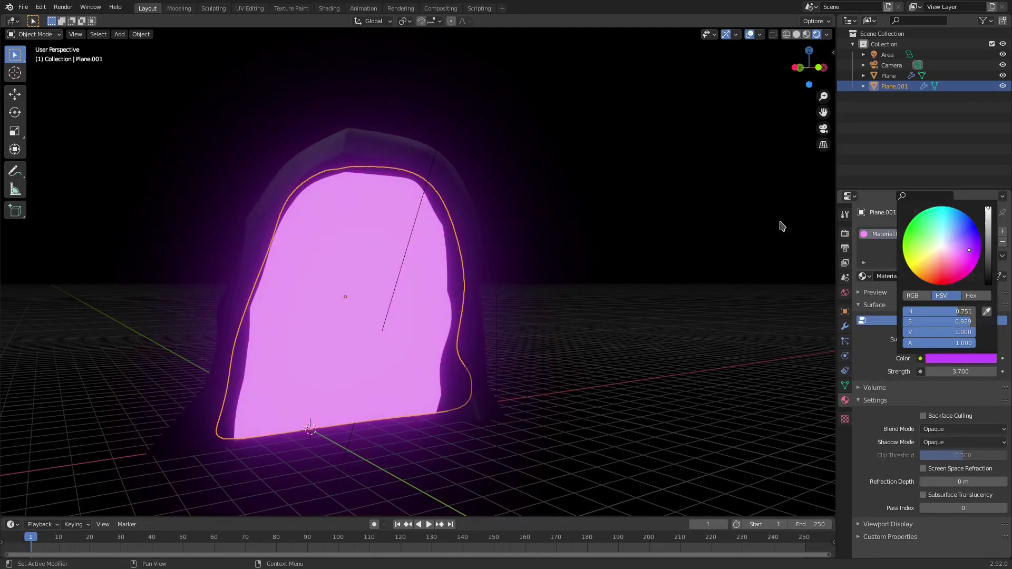
# Set the outer arch frame material's metallic to 0.287, specular to 0.824 and roughness to 0.213
pyautogui.click(393, 175)
pyautogui.moveTo(394, 175); pyautogui.dragTo(606, 343, button='middle')
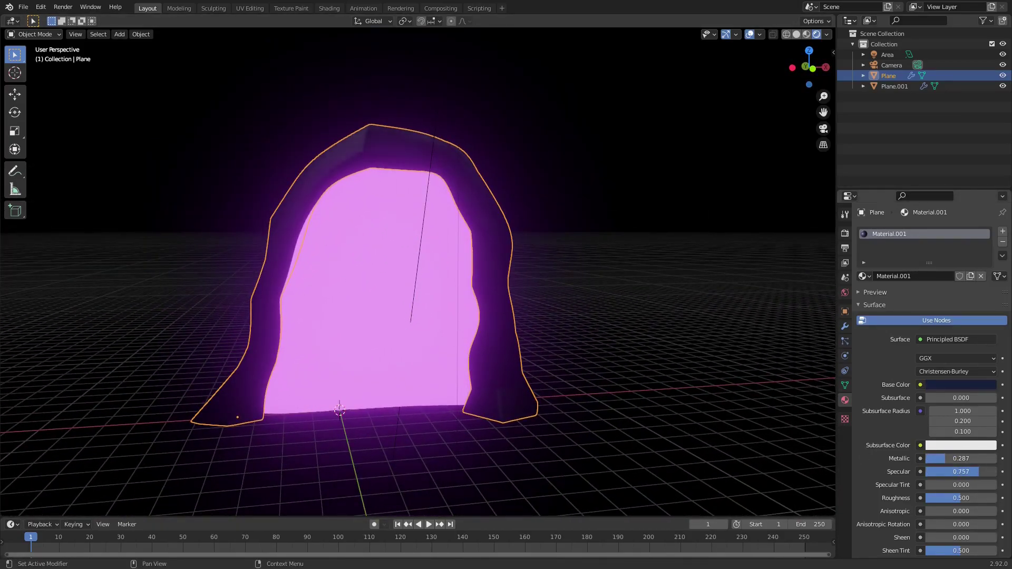
pyautogui.moveTo(633, 379); pyautogui.dragTo(606, 348, button='middle')
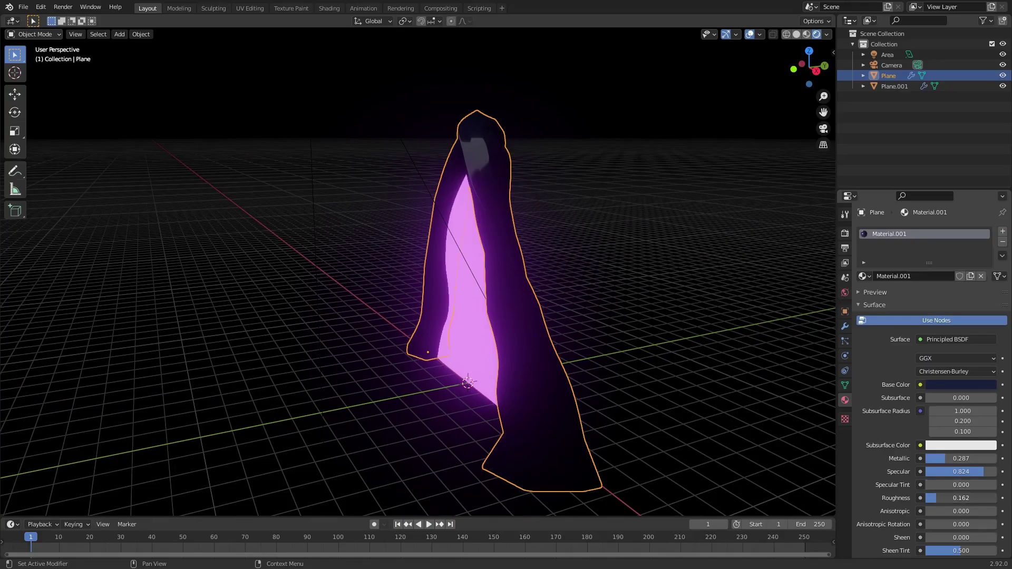
pyautogui.moveTo(808, 436); pyautogui.dragTo(29, 52, button='middle')
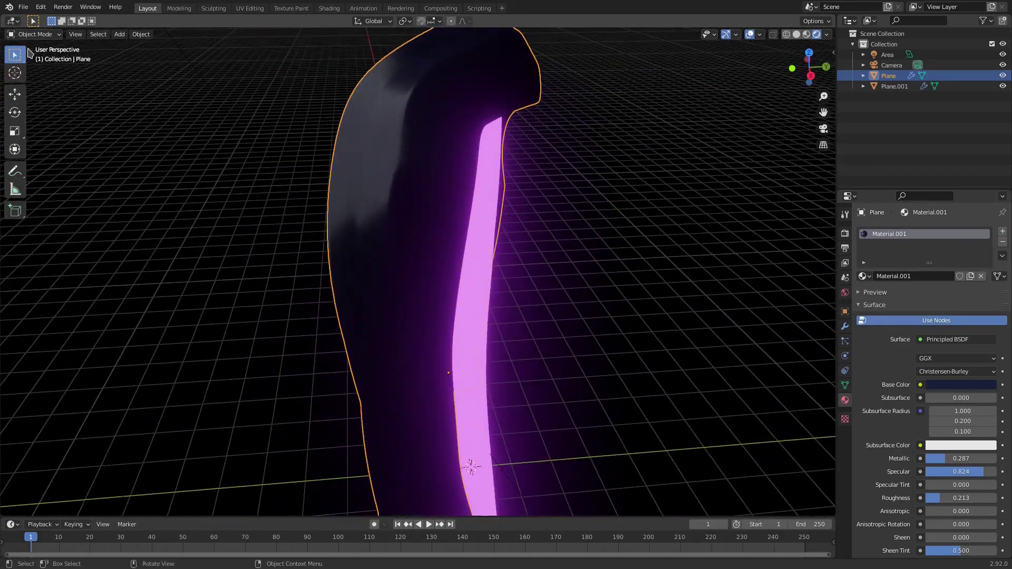
# Split the 3D viewport in two and turn the new area into a slightly widened Shader Editor with its sidebar hidden
pyautogui.moveTo(4, 15)
pyautogui.mouseDown()
pyautogui.moveTo(21, 32)
pyautogui.moveTo(79, 37)
pyautogui.moveTo(430, 41)
pyautogui.mouseUp()
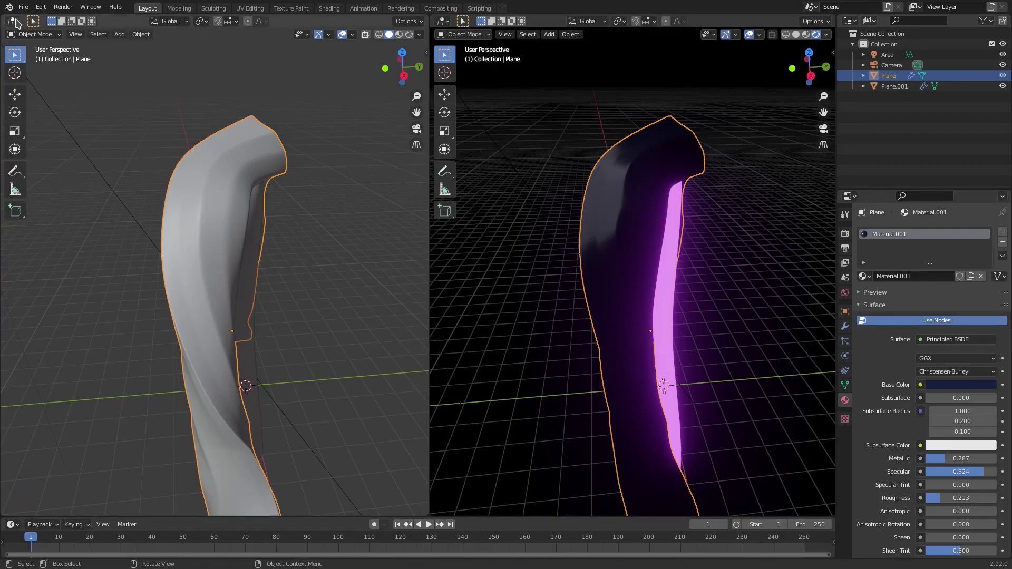
pyautogui.click(12, 21)
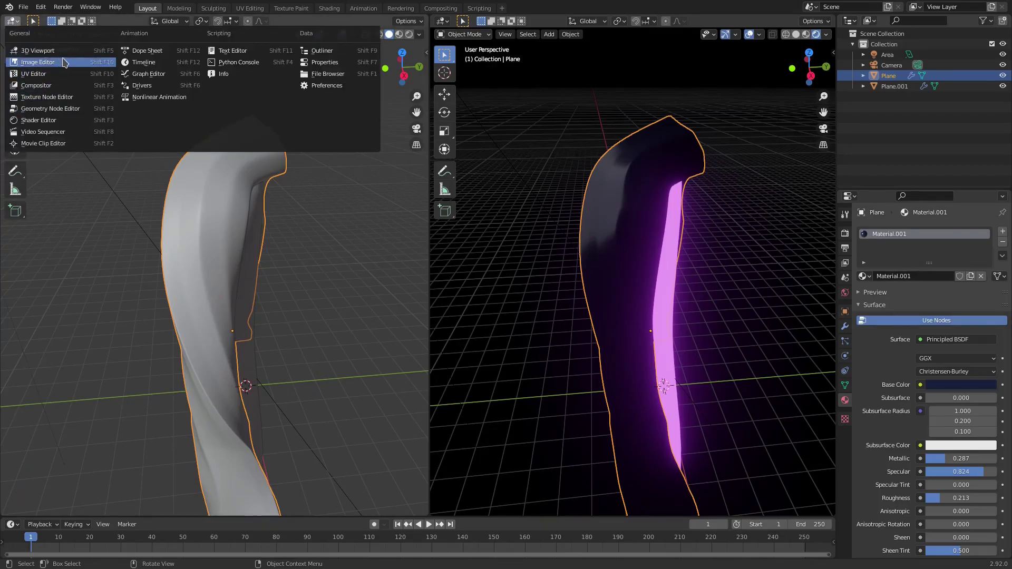
pyautogui.click(53, 119)
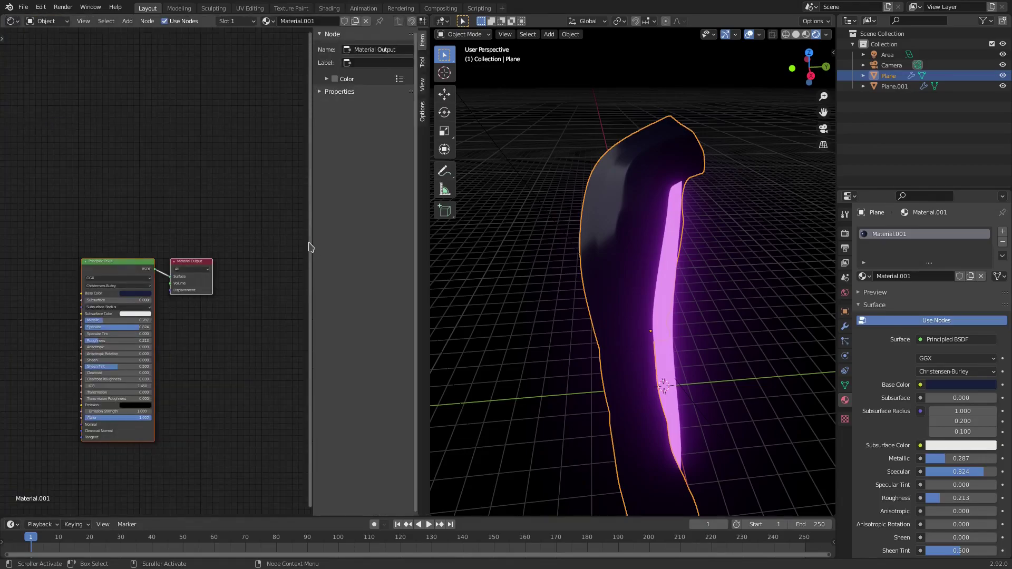
pyautogui.press('n')
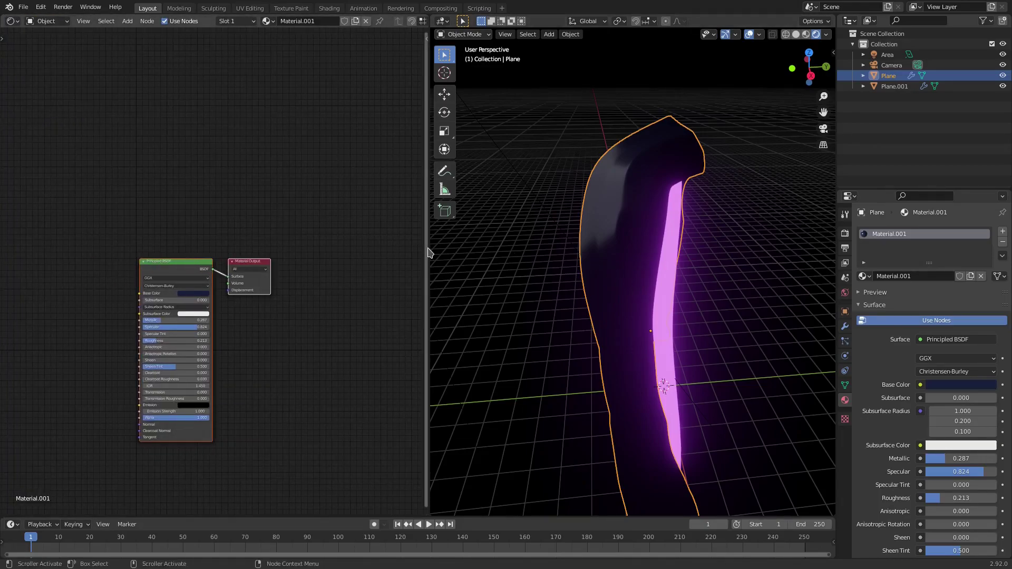
pyautogui.moveTo(429, 248); pyautogui.dragTo(454, 247)
pyautogui.scroll(3, 294, 286)
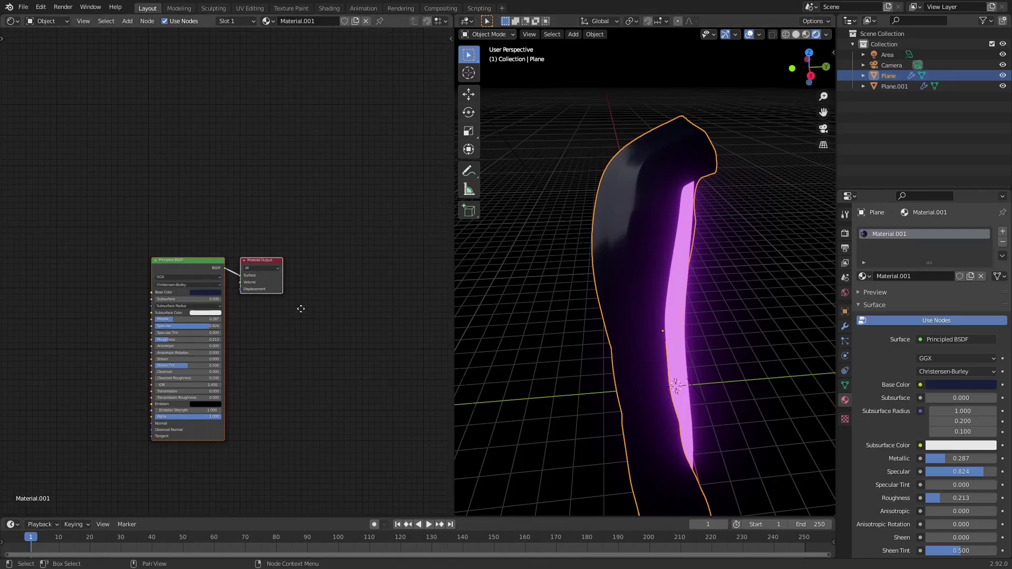
# Turn off the overlays in the rendered viewport and view the arch's upper curve up close
pyautogui.click(750, 34)
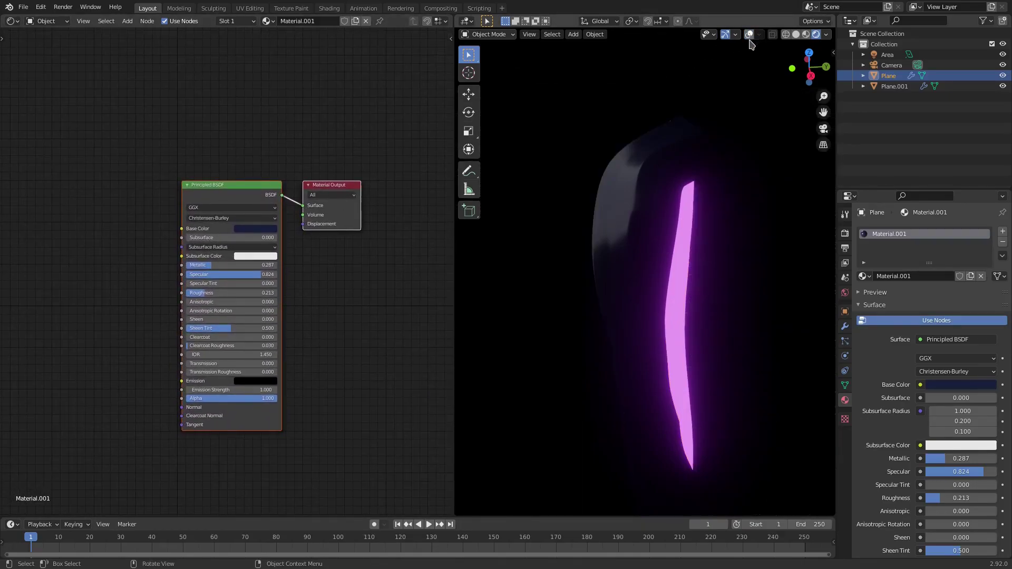
pyautogui.moveTo(536, 294); pyautogui.dragTo(619, 233, button='middle')
pyautogui.scroll(4, 651, 199)
pyautogui.scroll(-3, 651, 199)
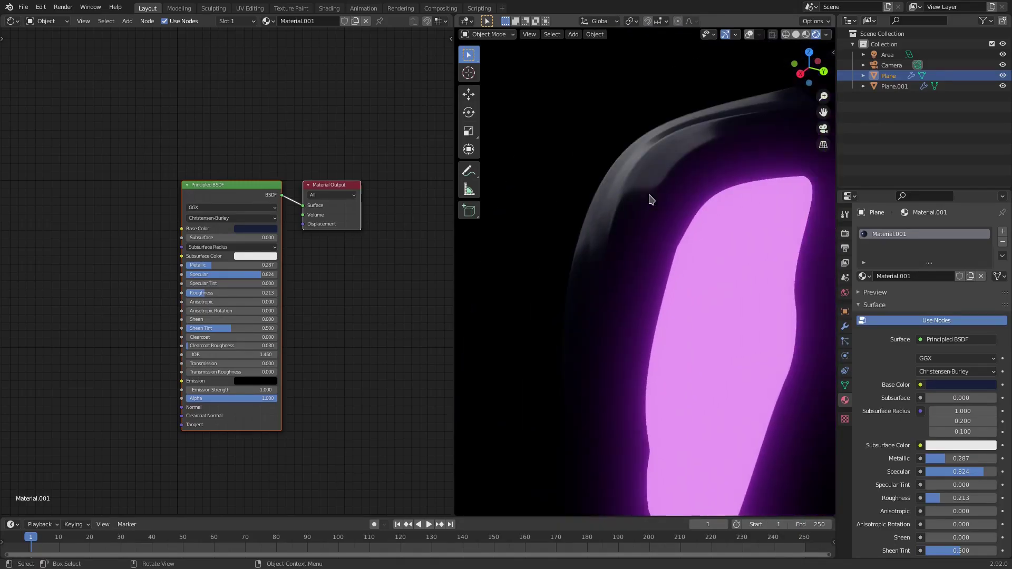
# Move the Material Output node well away from the Principled BSDF node to make room between them
pyautogui.moveTo(293, 249); pyautogui.dragTo(380, 235, button='middle')
pyautogui.moveTo(264, 222); pyautogui.dragTo(90, 244, button='middle')
pyautogui.moveTo(247, 165); pyautogui.dragTo(371, 165)
pyautogui.scroll(3, 243, 259)
pyautogui.moveTo(242, 255); pyautogui.dragTo(133, 277, button='middle')
pyautogui.moveTo(316, 159); pyautogui.dragTo(374, 160)
# Add a Noise Texture node and connect its Color output to the Material Output's Displacement input
pyautogui.hotkey('shift', 'a')
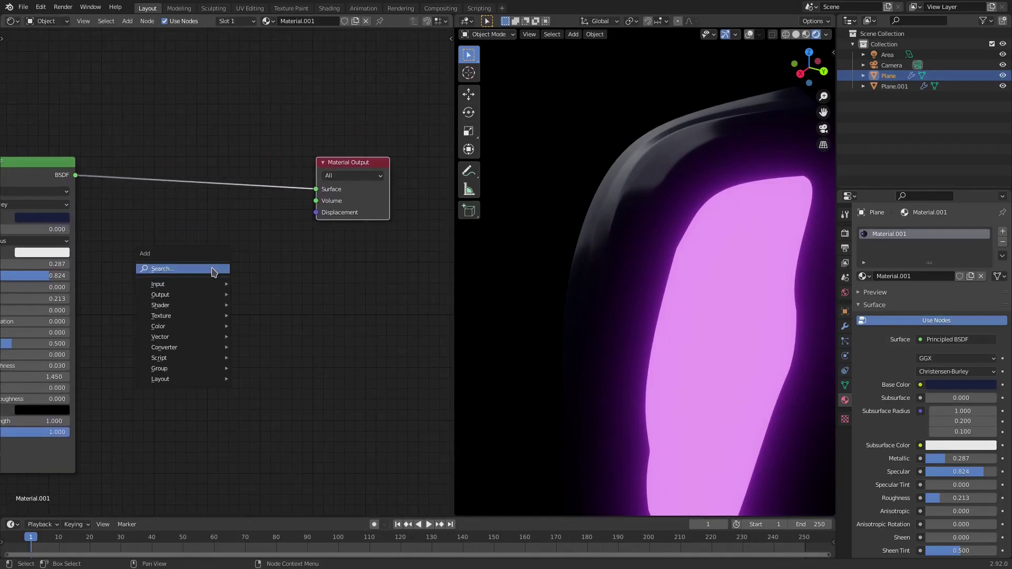
pyautogui.click(212, 269)
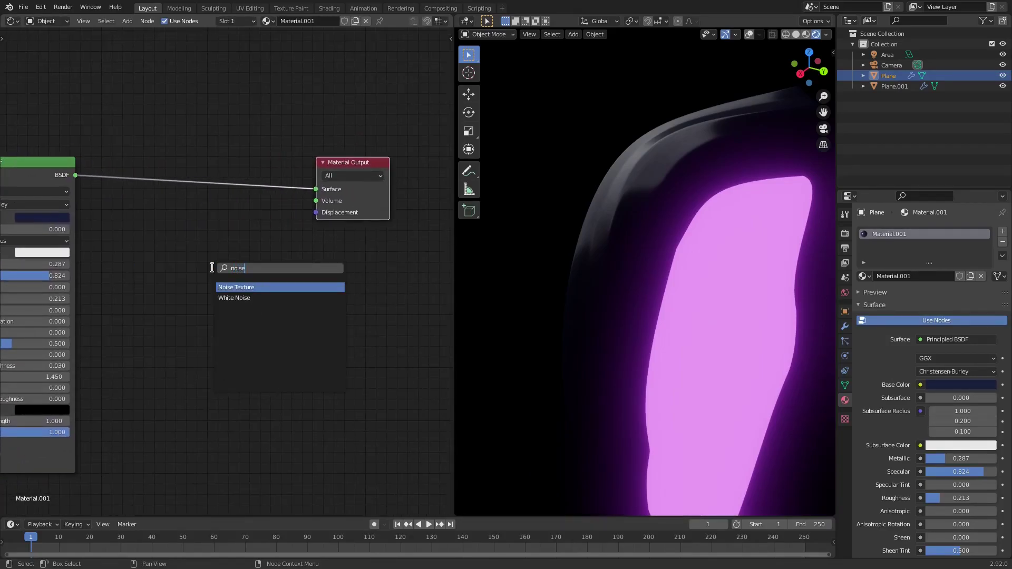
pyautogui.press('Return')
pyautogui.click(135, 222)
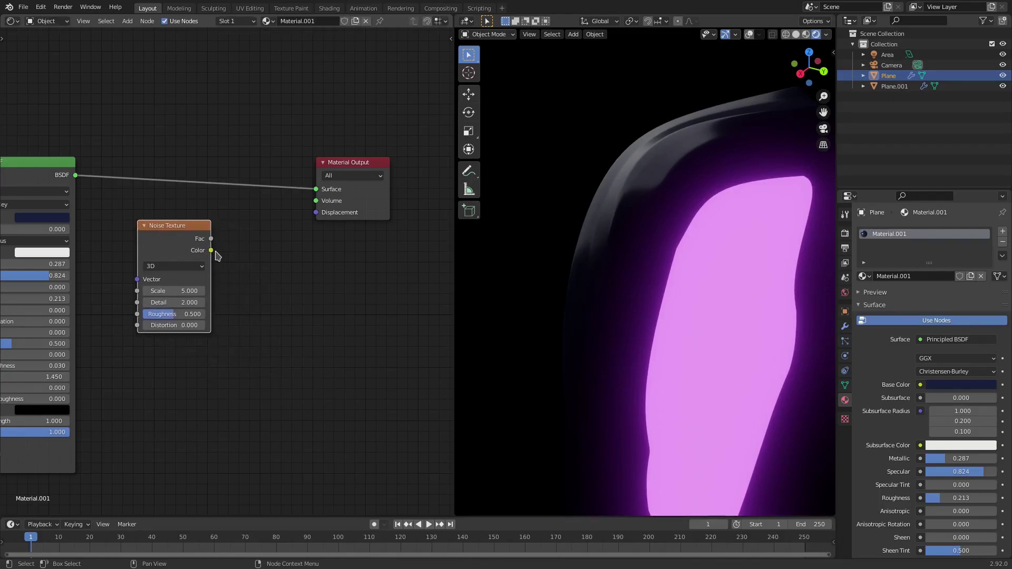
pyautogui.moveTo(211, 250); pyautogui.dragTo(316, 213)
pyautogui.moveTo(327, 226); pyautogui.dragTo(255, 227, button='middle')
pyautogui.moveTo(292, 165); pyautogui.dragTo(384, 160)
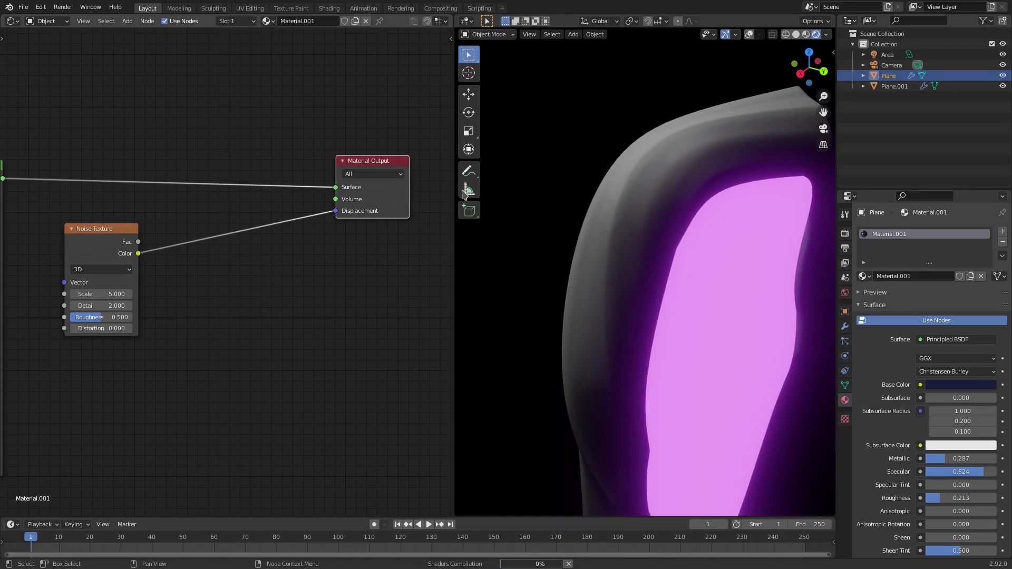
# Set the Noise Texture's scale to 13.7, detail to 16, roughness to 0.592 and distortion to 1
pyautogui.moveTo(619, 227); pyautogui.dragTo(631, 230, button='middle')
pyautogui.moveTo(101, 292); pyautogui.dragTo(175, 304)
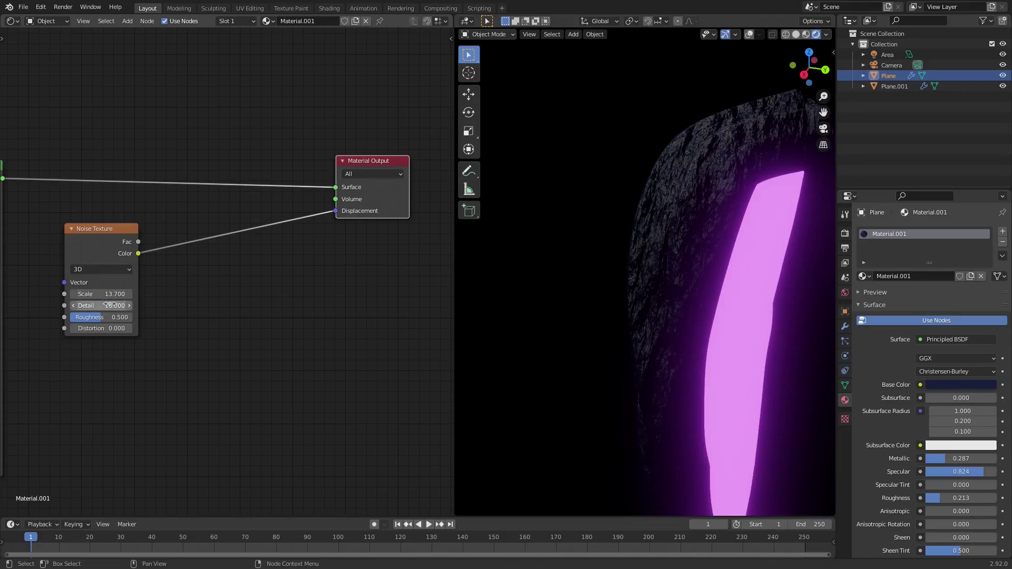
pyautogui.moveTo(94, 316); pyautogui.dragTo(127, 316)
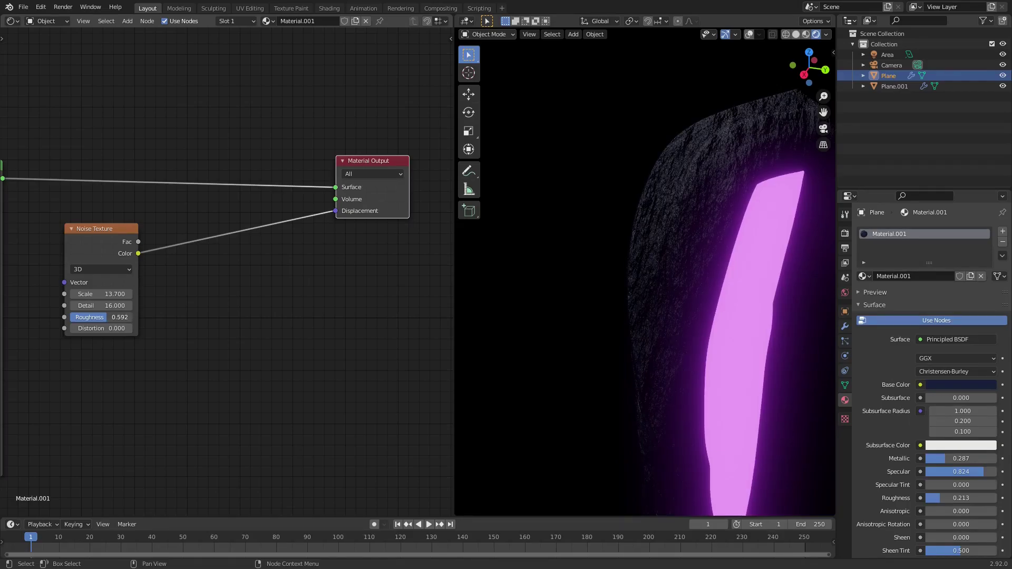
pyautogui.moveTo(101, 329); pyautogui.dragTo(164, 329)
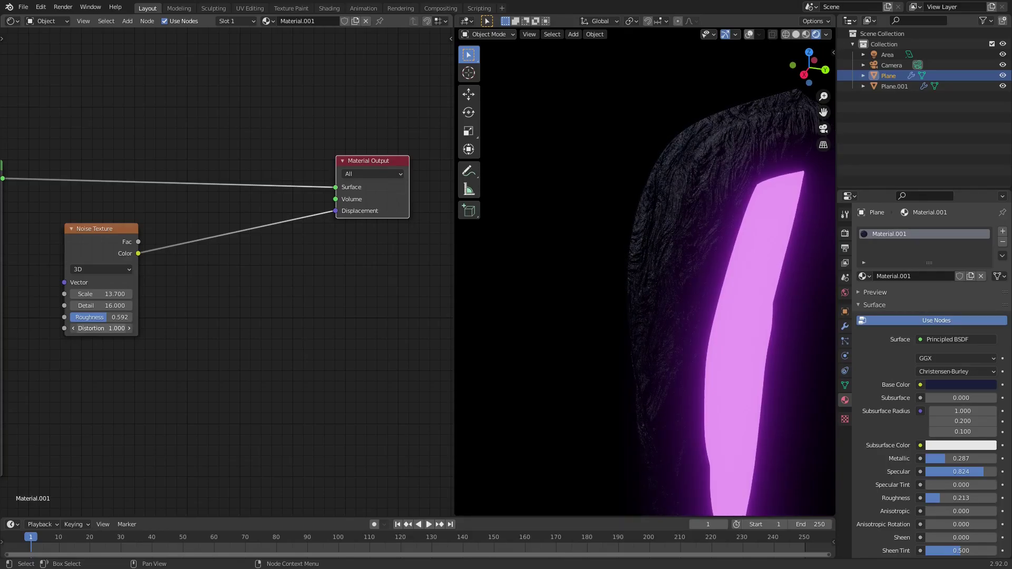
pyautogui.moveTo(596, 308); pyautogui.dragTo(586, 340, button='middle')
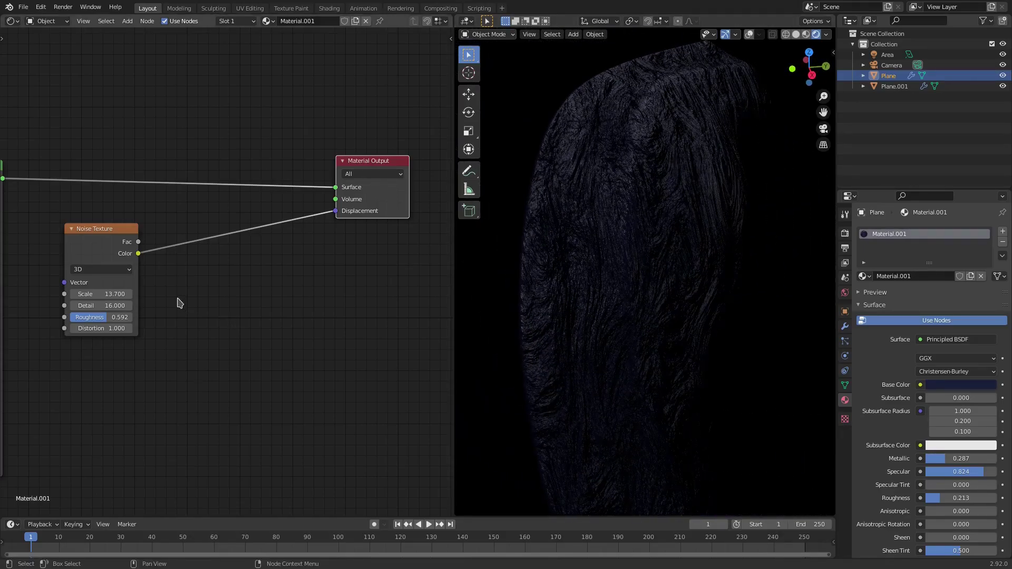
pyautogui.hotkey('shift', 'a')
pyautogui.write('s')
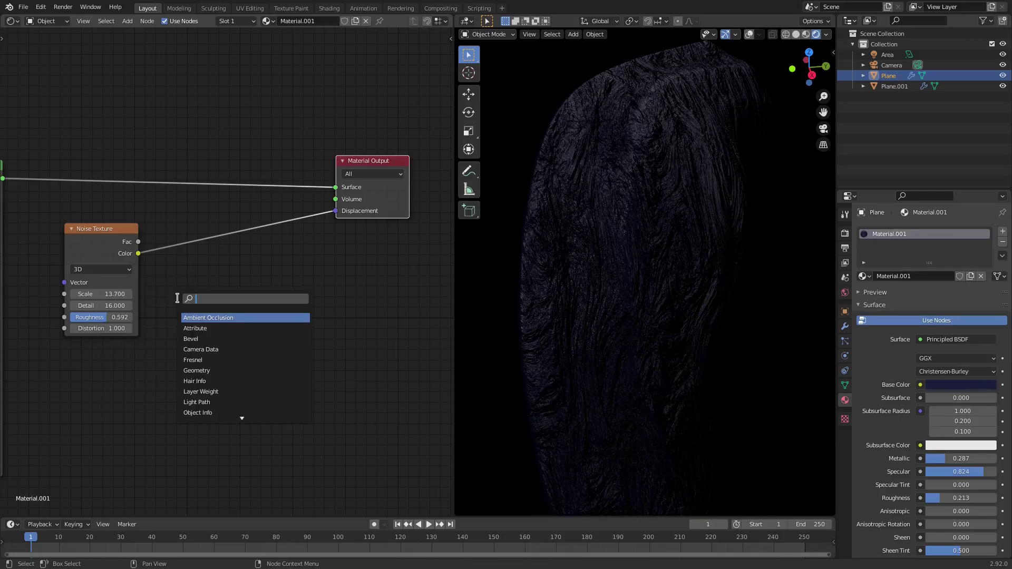
pyautogui.write('add')
pyautogui.press('Return')
pyautogui.click(178, 299)
pyautogui.press('x')
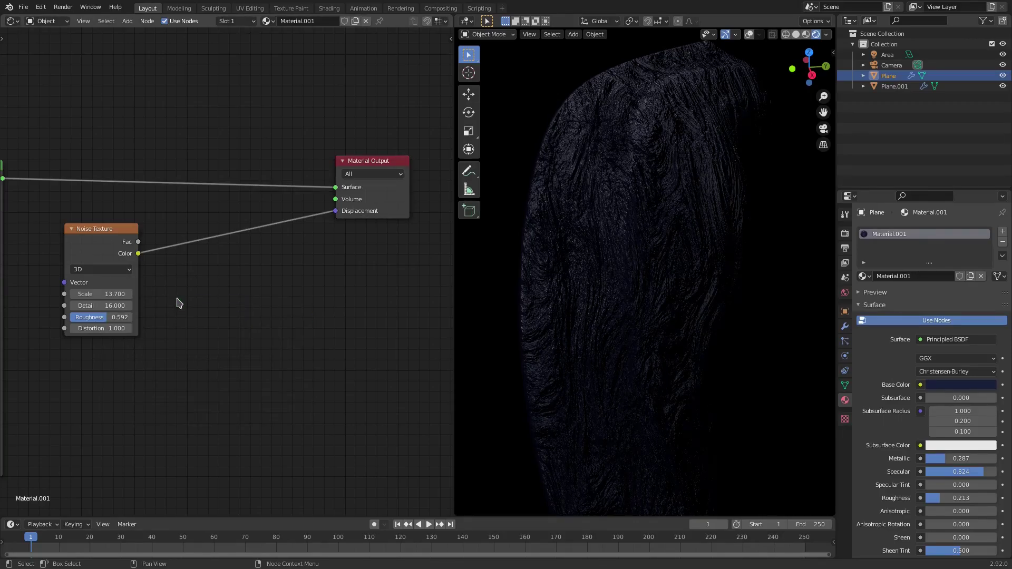
# Insert a Math node between the Noise Texture and the Displacement input and set its operation to Multiply
pyautogui.hotkey('shift', 'a')
pyautogui.write('smath')
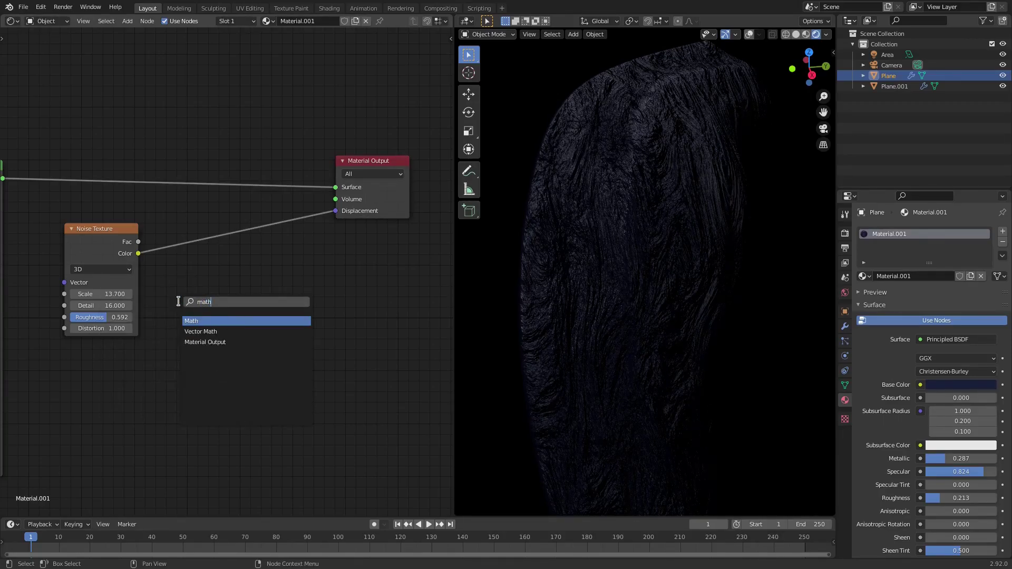
pyautogui.press('Return')
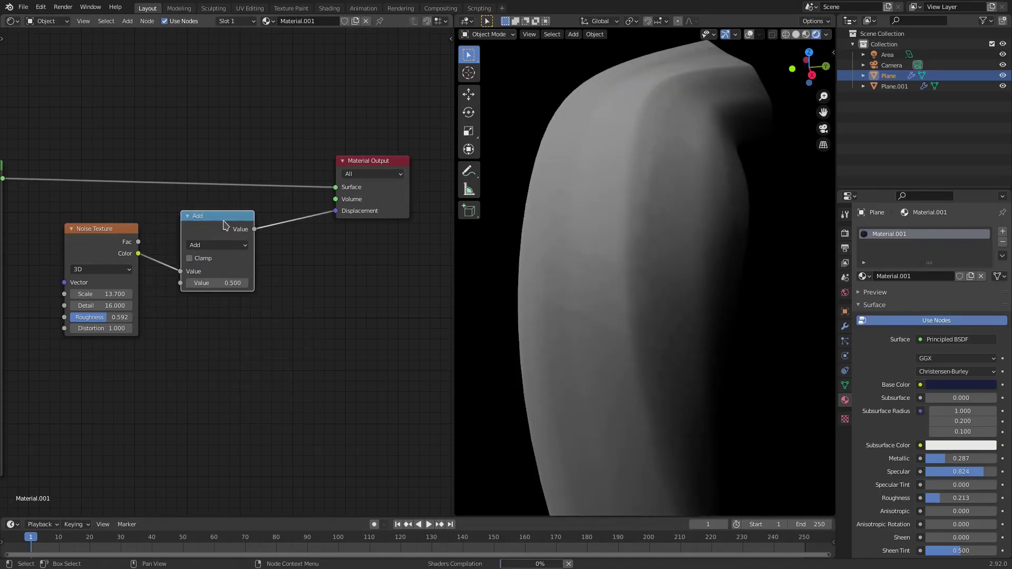
pyautogui.click(250, 228)
pyautogui.click(246, 253)
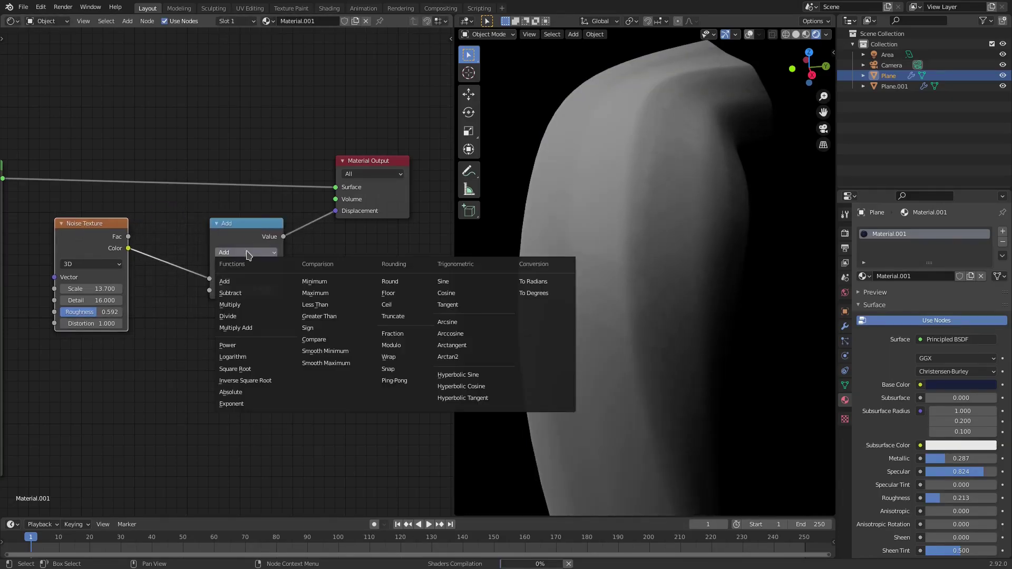
pyautogui.click(232, 304)
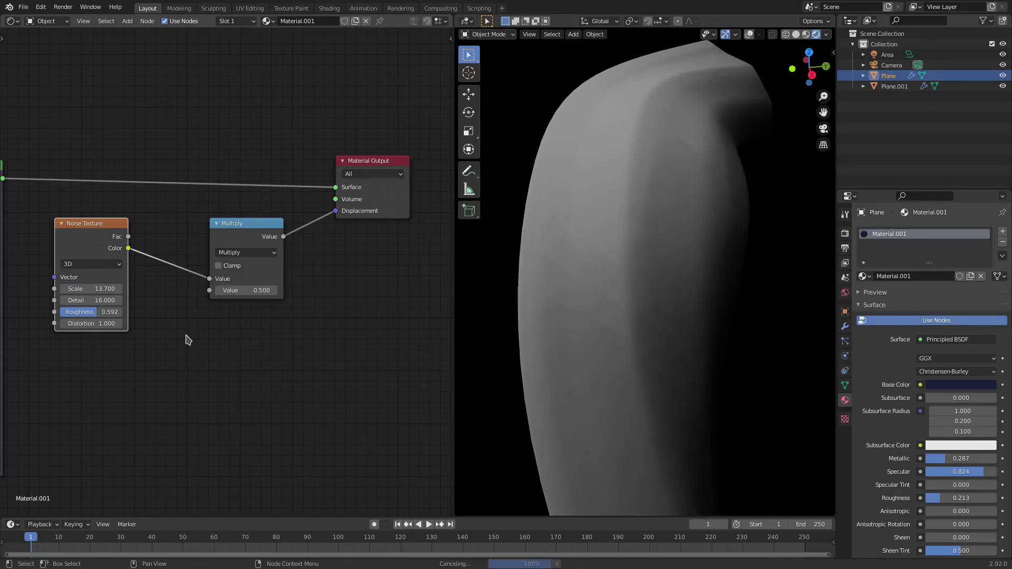
# Add a Wave Texture node below the Noise Texture and connect its Color output to the Multiply node's second Value input
pyautogui.moveTo(194, 325); pyautogui.dragTo(218, 289, button='middle')
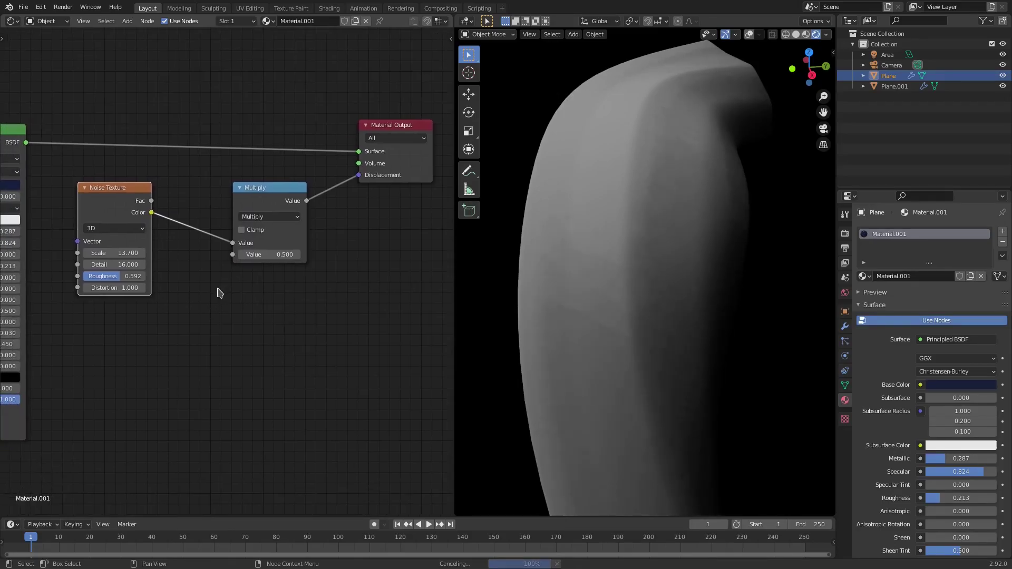
pyautogui.hotkey('shift', 'a')
pyautogui.click(225, 329)
pyautogui.write('w')
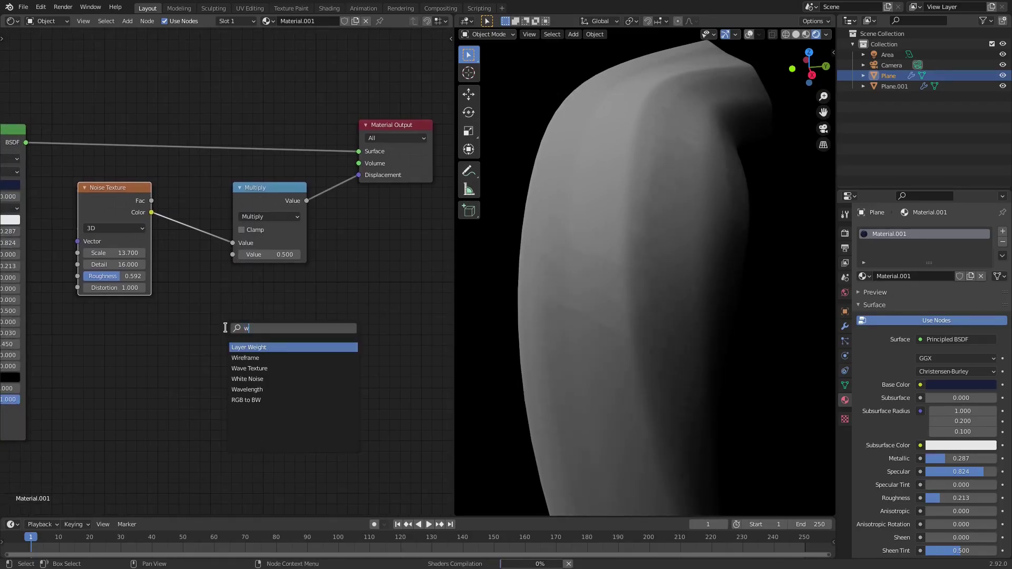
pyautogui.write('ave')
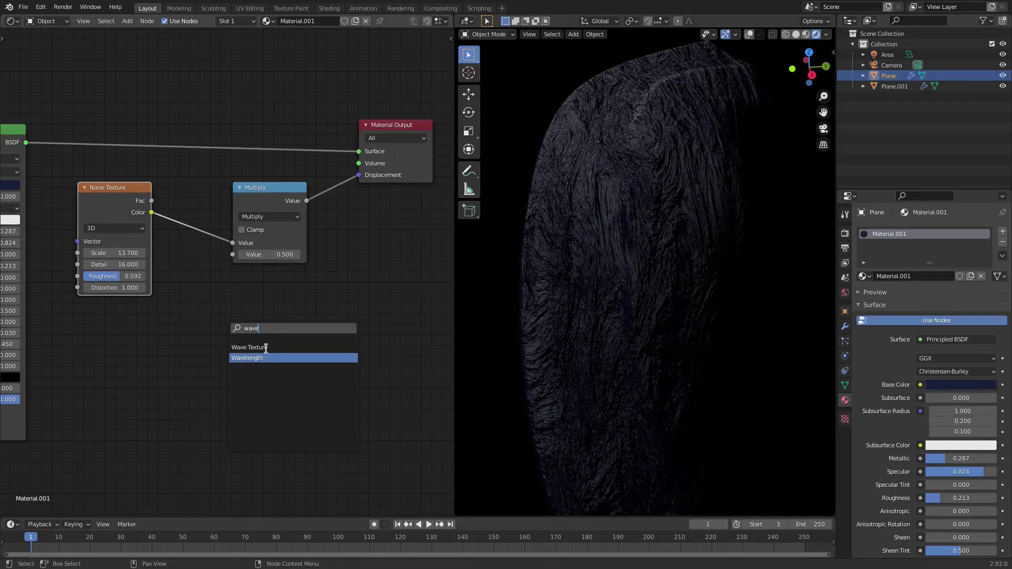
pyautogui.click(266, 346)
pyautogui.click(99, 329)
pyautogui.moveTo(155, 331); pyautogui.dragTo(232, 254)
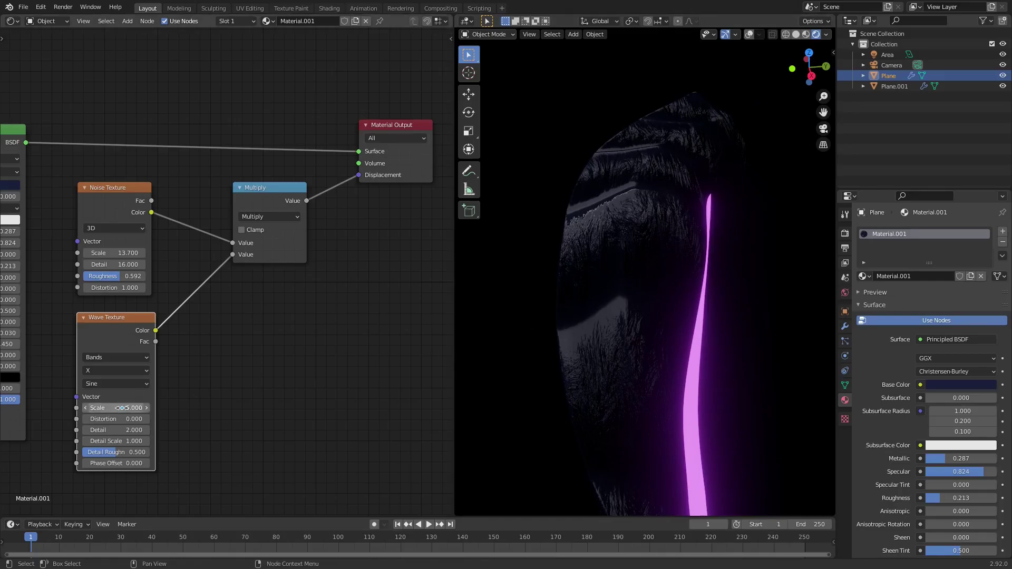
# Set the Wave Texture's scale to 5.5, distortion to 6.8, detail to 15.5, detail roughness to 0.538 and phase offset to 7.1
pyautogui.moveTo(116, 408); pyautogui.dragTo(138, 430)
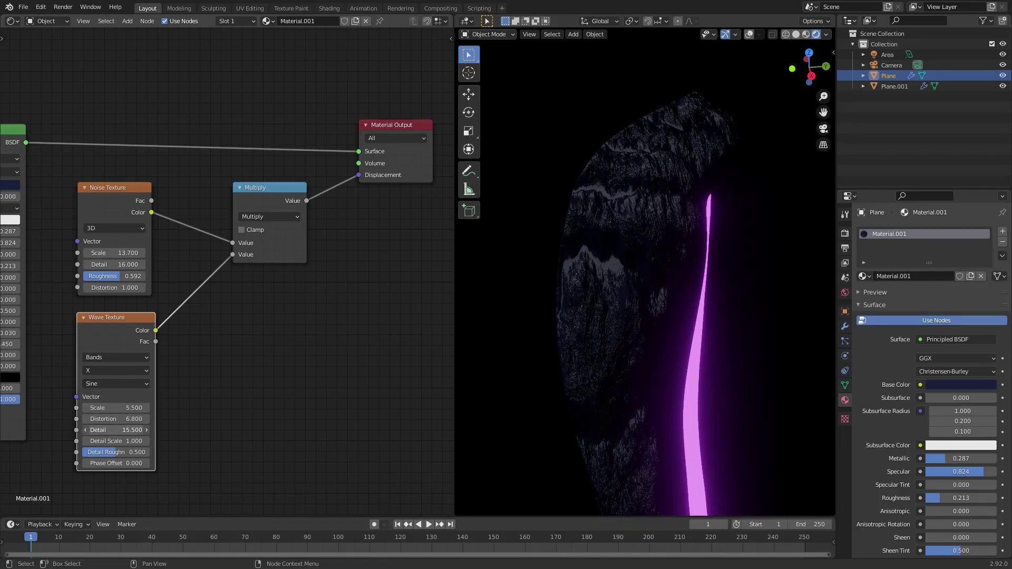
pyautogui.moveTo(600, 322); pyautogui.dragTo(622, 319, button='middle')
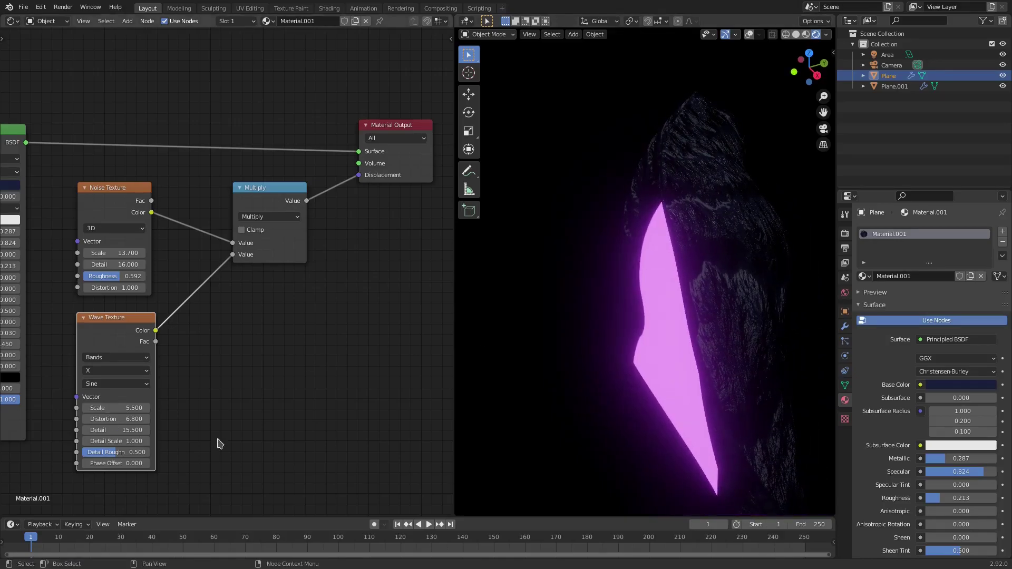
pyautogui.moveTo(266, 433); pyautogui.dragTo(259, 431, button='middle')
pyautogui.moveTo(564, 410); pyautogui.dragTo(548, 410, button='middle')
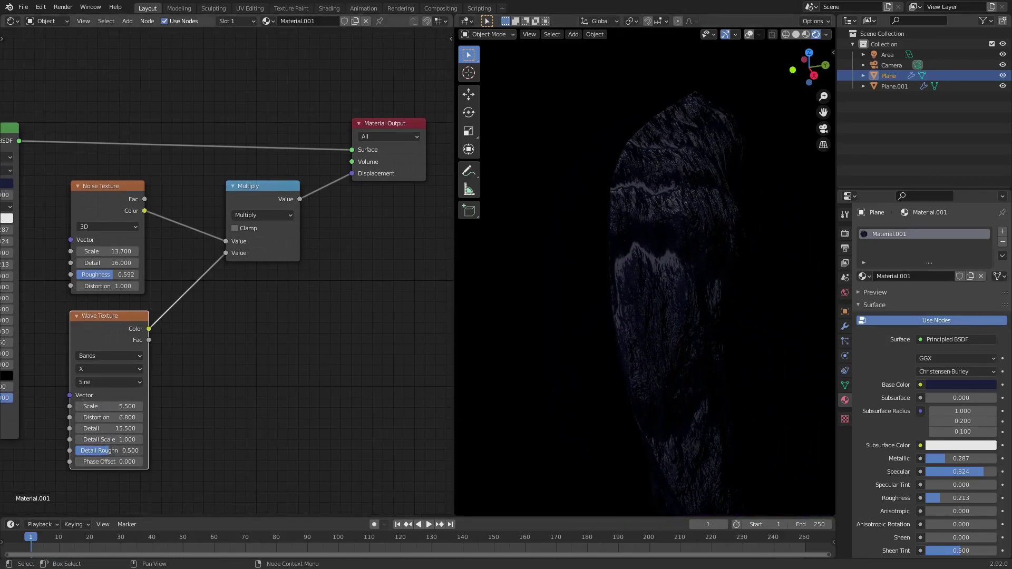
pyautogui.moveTo(109, 451)
pyautogui.mouseDown()
pyautogui.moveTo(143, 451)
pyautogui.moveTo(121, 451)
pyautogui.mouseUp()
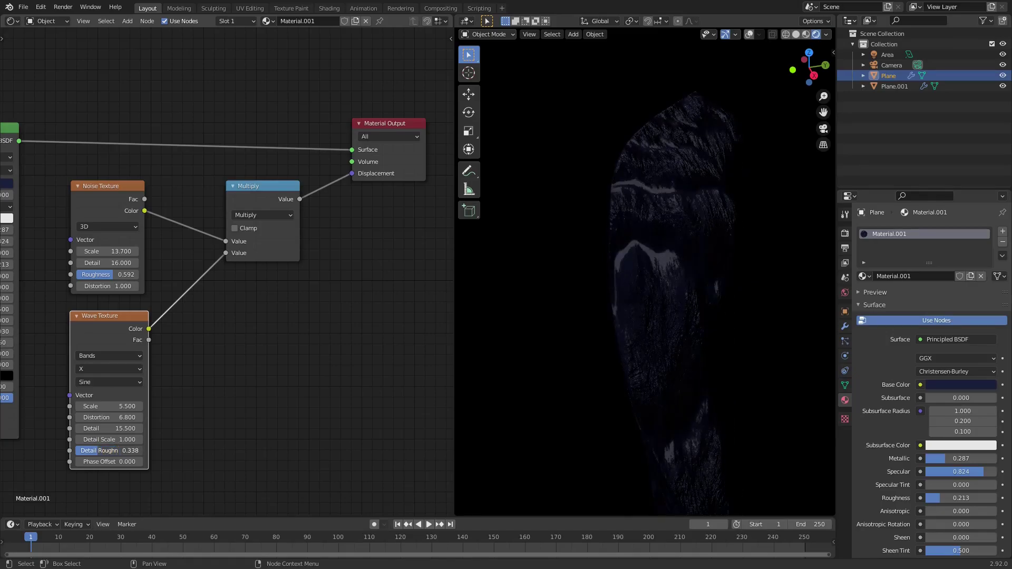
pyautogui.moveTo(118, 451)
pyautogui.mouseDown()
pyautogui.moveTo(103, 451)
pyautogui.moveTo(125, 462)
pyautogui.mouseUp()
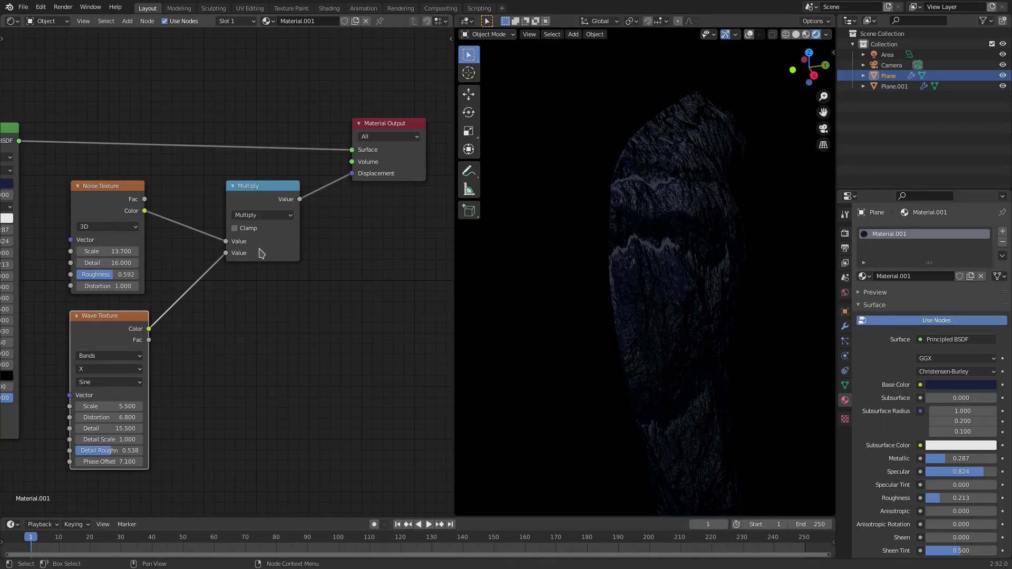
# Swap the Noise and Wave Texture connections at the Multiply node's two Value inputs and place the Wave Texture above the Noise Texture
pyautogui.moveTo(339, 243); pyautogui.dragTo(320, 248, button='middle')
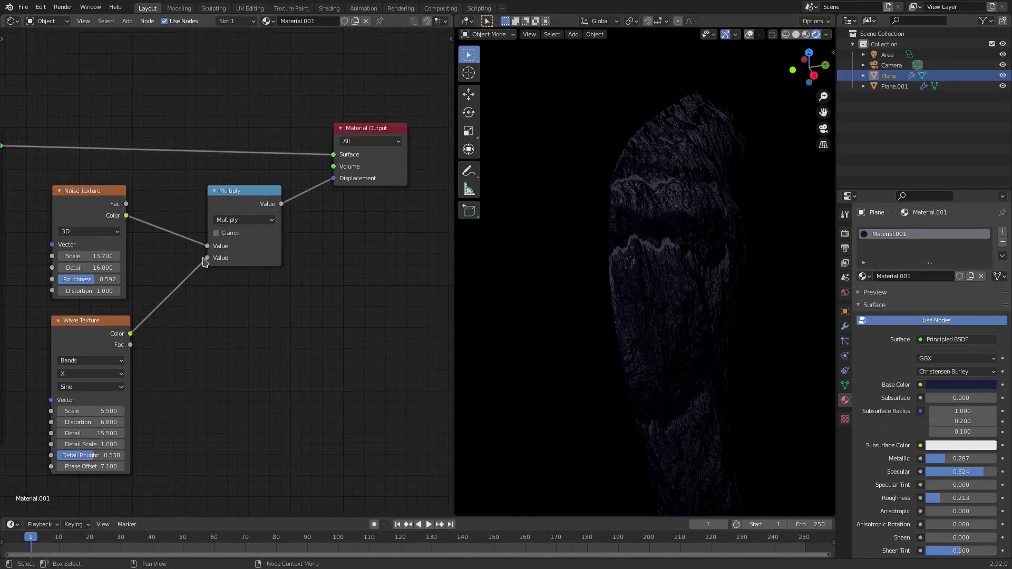
pyautogui.moveTo(207, 245); pyautogui.dragTo(209, 260)
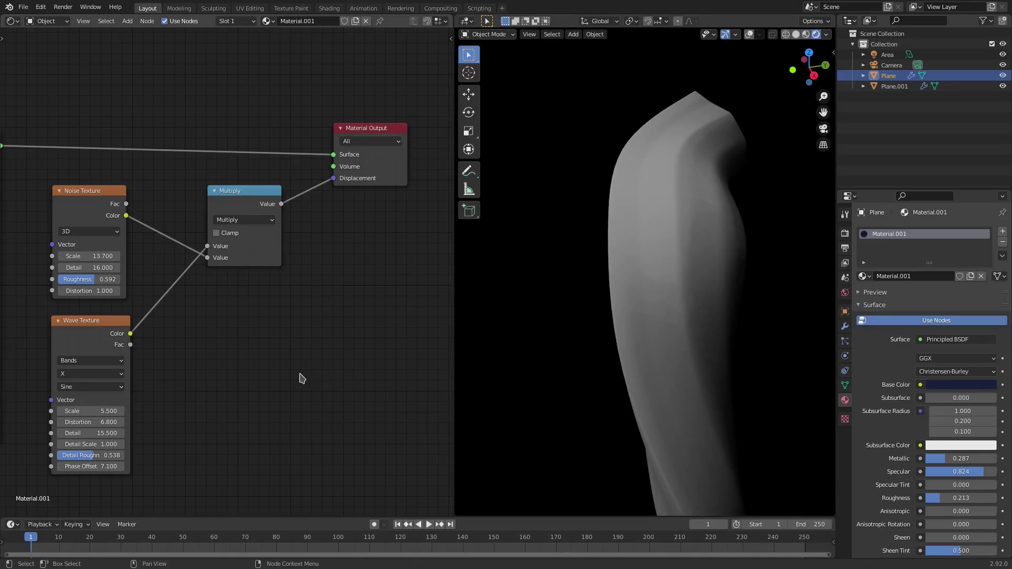
pyautogui.scroll(-2, 284, 380)
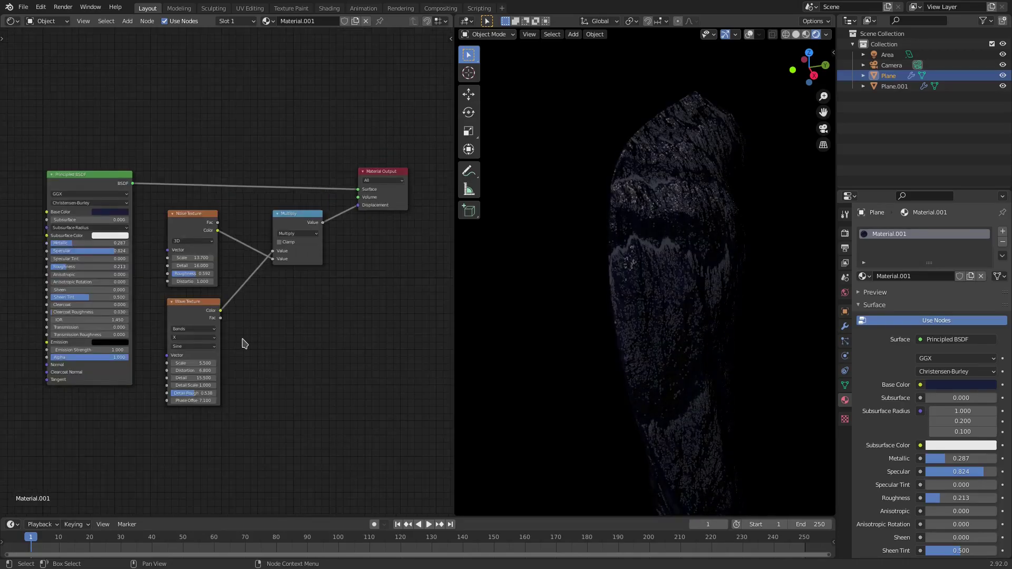
pyautogui.moveTo(191, 217); pyautogui.dragTo(265, 355)
pyautogui.moveTo(191, 304); pyautogui.dragTo(188, 213)
pyautogui.moveTo(263, 353); pyautogui.dragTo(197, 326)
# Select the portal plane, add a ColorRamp node to its material and connect the ramp's Color output to the Emission Color input
pyautogui.moveTo(628, 289)
pyautogui.mouseDown(button='middle')
pyautogui.moveTo(678, 294)
pyautogui.moveTo(631, 255)
pyautogui.moveTo(619, 274)
pyautogui.mouseUp(button='middle')
pyautogui.click(678, 293)
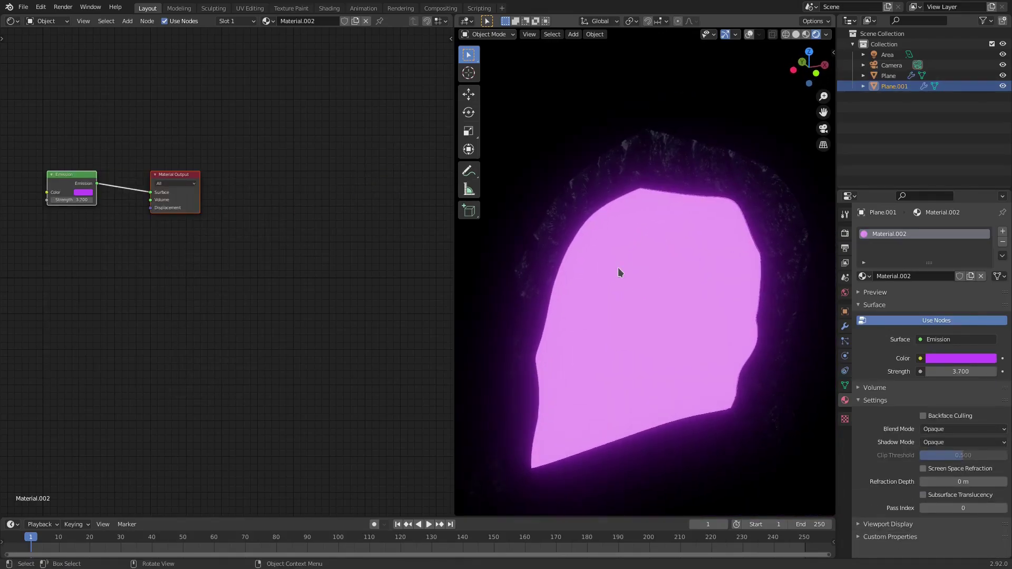
pyautogui.moveTo(285, 258); pyautogui.dragTo(457, 283, button='middle')
pyautogui.scroll(4, 189, 252)
pyautogui.moveTo(204, 244); pyautogui.dragTo(227, 268, button='middle')
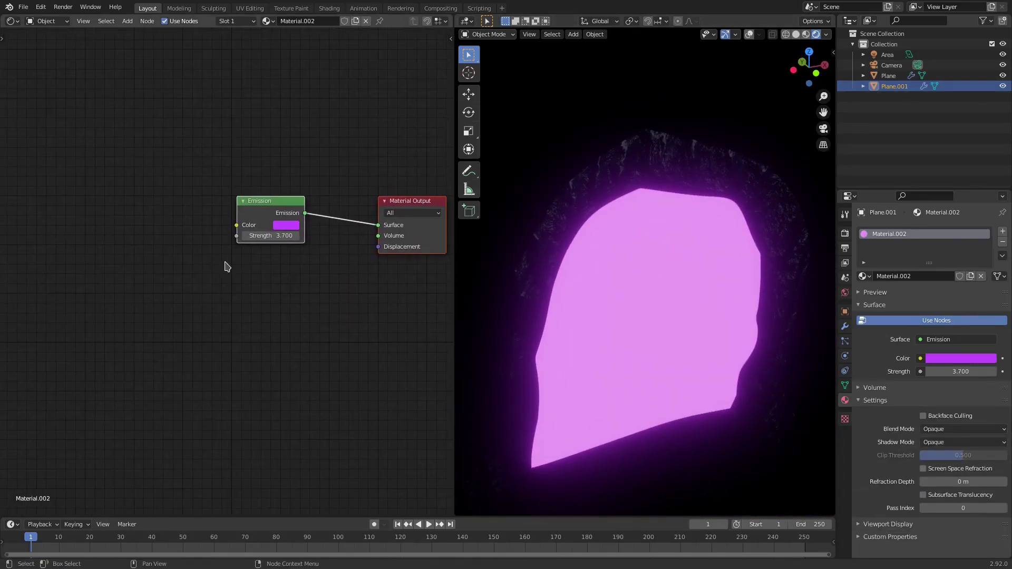
pyautogui.moveTo(281, 208); pyautogui.dragTo(210, 204)
pyautogui.hotkey('shift', 'a')
pyautogui.click(126, 250)
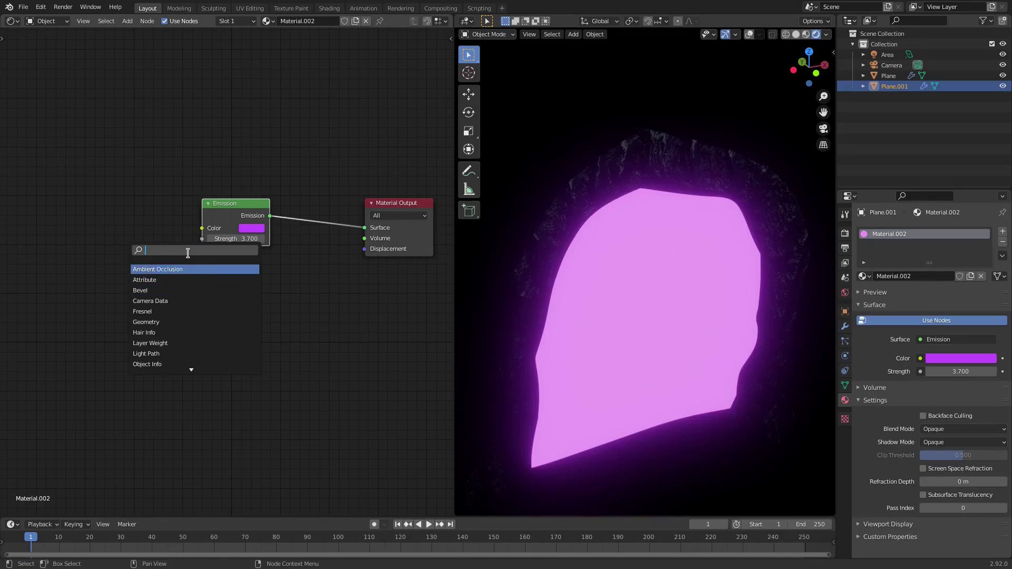
pyautogui.write('colo')
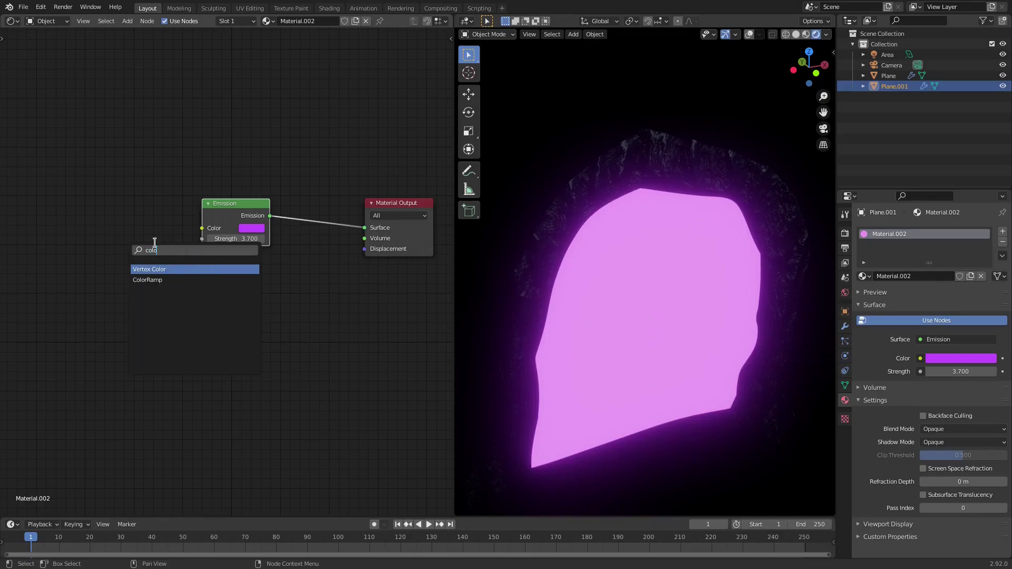
pyautogui.click(177, 280)
pyautogui.click(87, 222)
pyautogui.moveTo(156, 208); pyautogui.dragTo(201, 228)
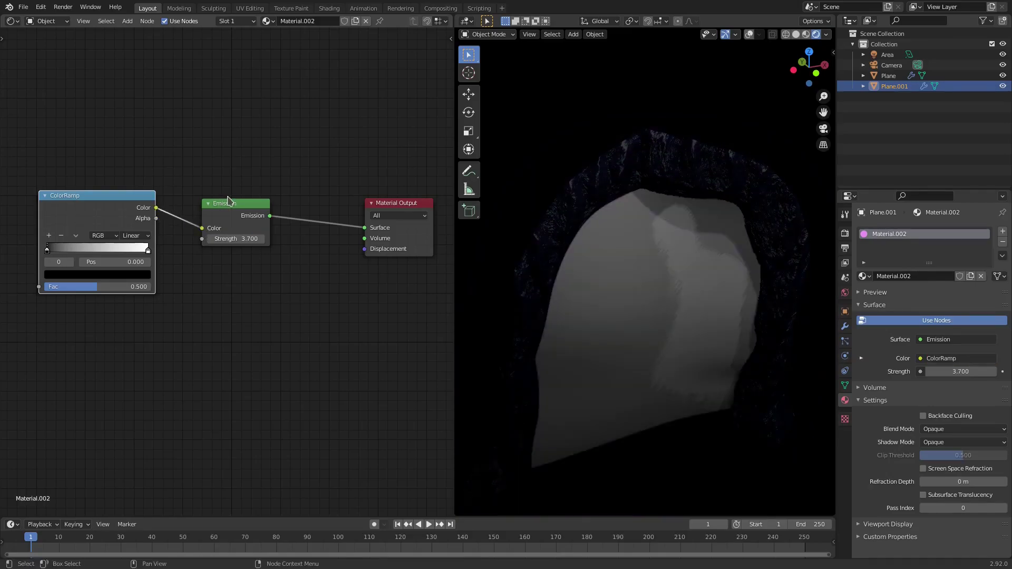
# Space out the Emission and ColorRamp nodes and set the ramp's end stop to a bright magenta
pyautogui.moveTo(212, 203); pyautogui.dragTo(323, 198, button='middle')
pyautogui.moveTo(339, 198); pyautogui.dragTo(369, 192)
pyautogui.moveTo(222, 209); pyautogui.dragTo(270, 173)
pyautogui.click(311, 246)
pyautogui.click(280, 272)
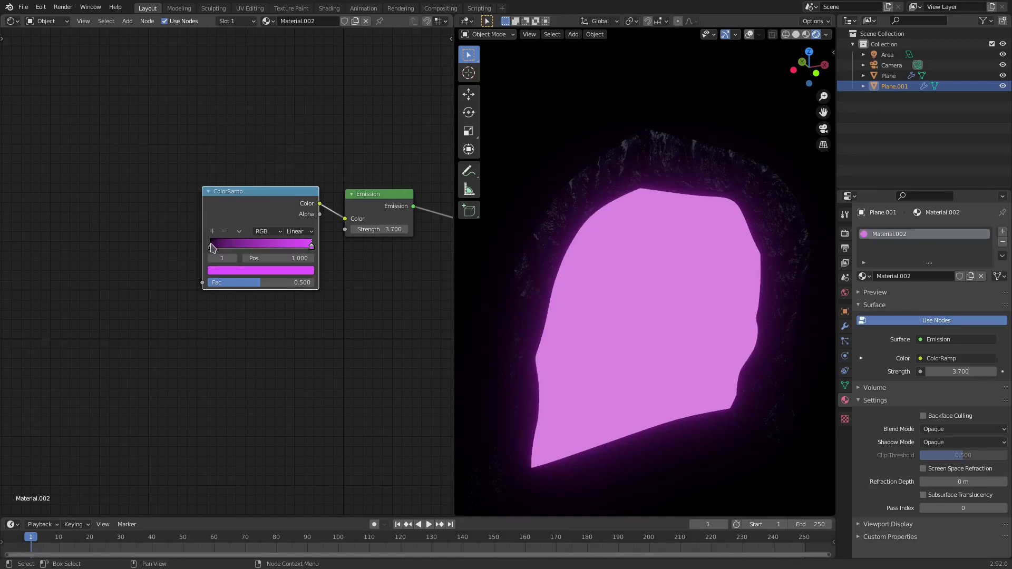
# Set the ColorRamp's first stop to purple (H 0.718, S 0.975, V 1.000) and shift the magenta stop to position 0.991
pyautogui.click(211, 248)
pyautogui.click(242, 270)
pyautogui.moveTo(297, 177); pyautogui.dragTo(279, 166)
pyautogui.click(279, 156)
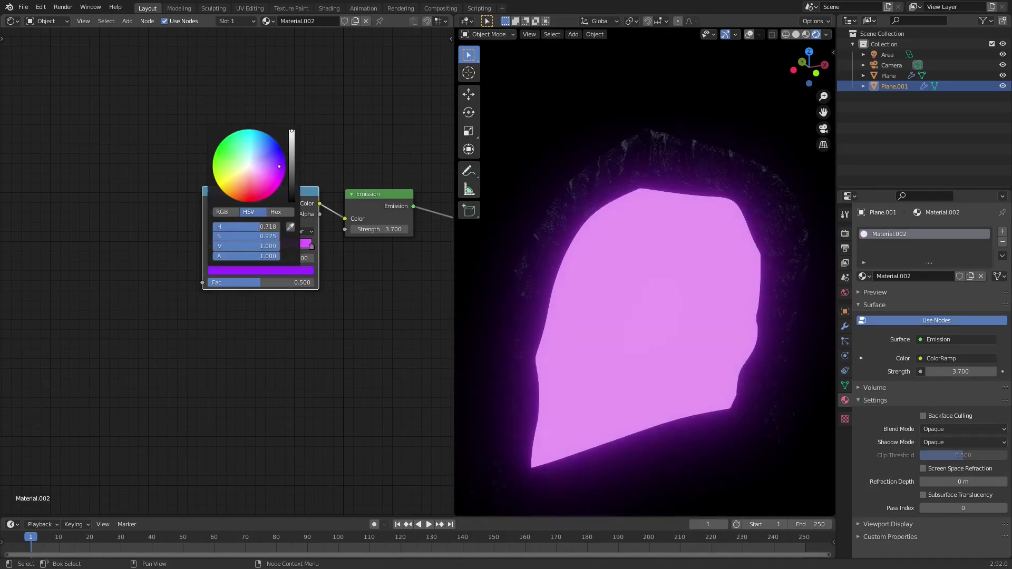
pyautogui.moveTo(219, 239); pyautogui.dragTo(253, 239, button='middle')
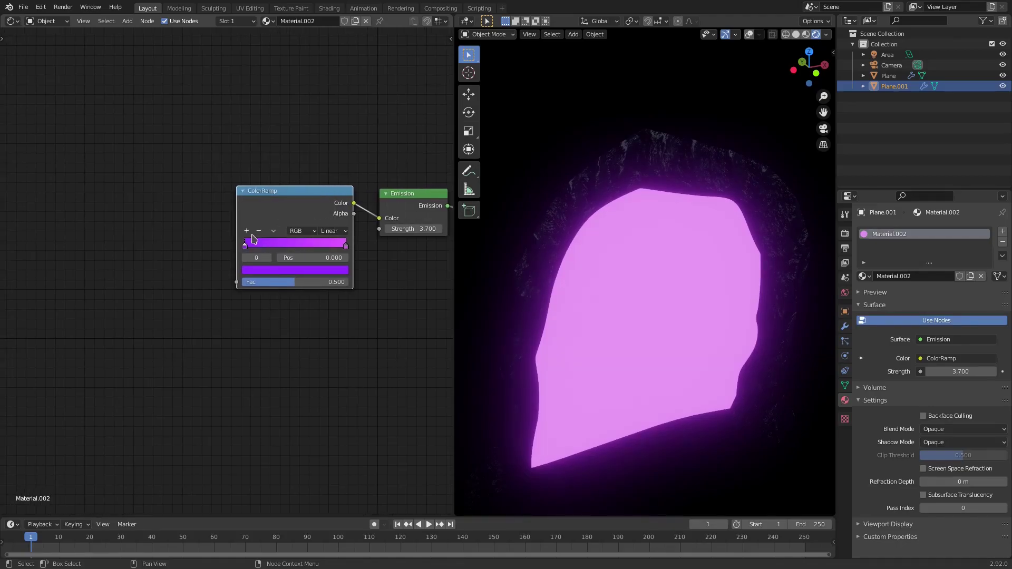
pyautogui.click(345, 246)
# Add a Noise Texture feeding its Color into the ColorRamp's Fac, with scale 21.2, detail 16, roughness 0.725 and distortion 2.9
pyautogui.moveTo(149, 291); pyautogui.dragTo(222, 294, button='middle')
pyautogui.hotkey('shift', 'a')
pyautogui.click(205, 247)
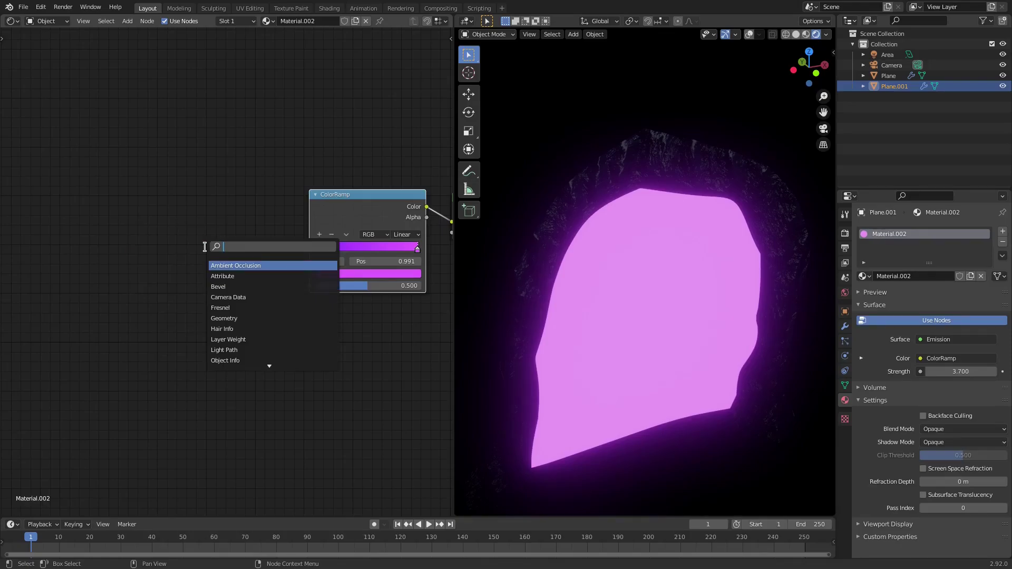
pyautogui.write('noise')
pyautogui.press('Return')
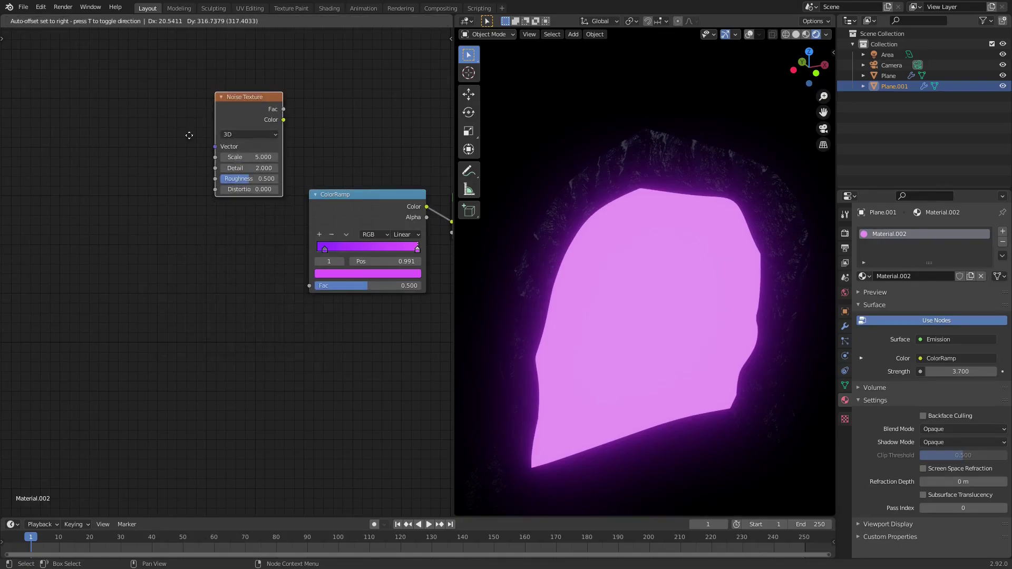
pyautogui.click(206, 242)
pyautogui.moveTo(201, 256); pyautogui.dragTo(310, 285)
pyautogui.moveTo(309, 285); pyautogui.dragTo(238, 283, button='middle')
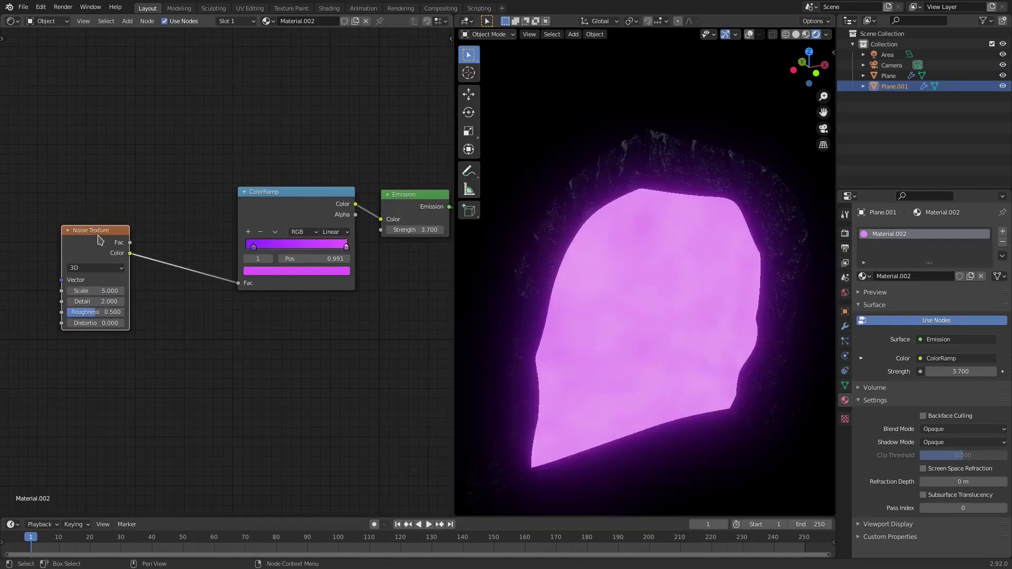
pyautogui.moveTo(98, 234); pyautogui.dragTo(139, 201)
pyautogui.moveTo(147, 257); pyautogui.dragTo(150, 289)
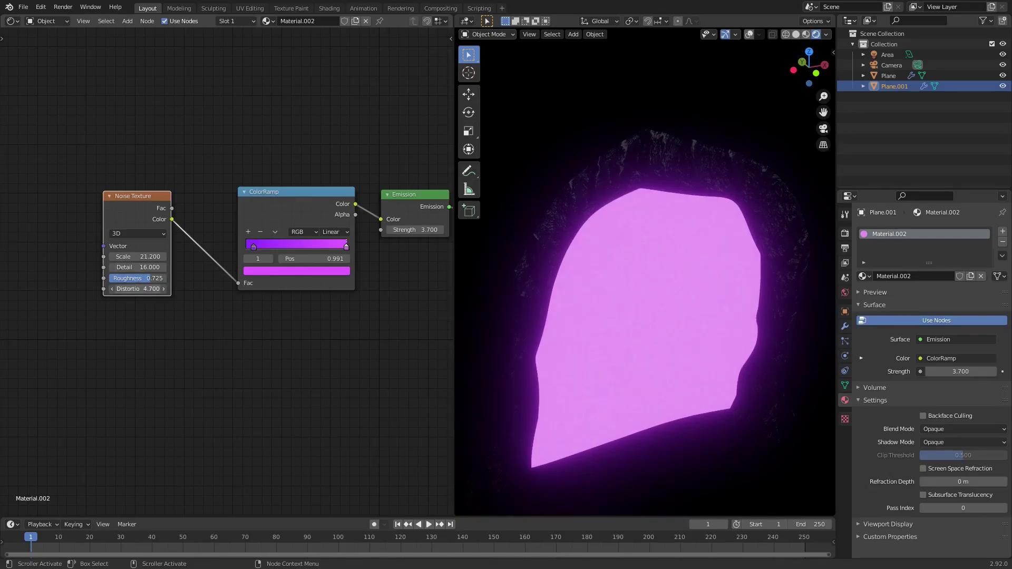
# Change the ColorRamp's first stop at position 0.073 to a dark blue-violet (H 0.681, S 0.977, V 0.336)
pyautogui.scroll(5, 492, 273)
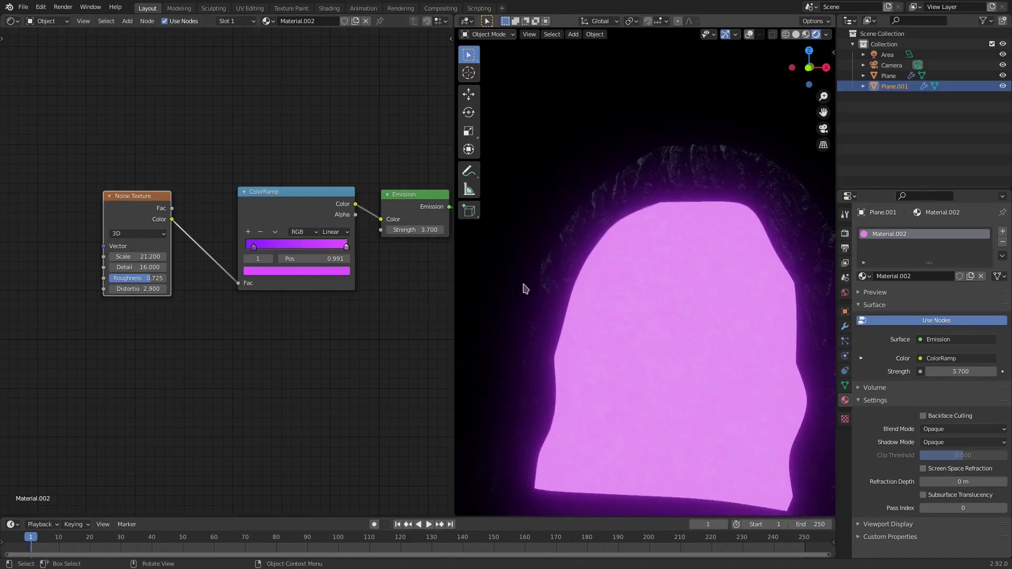
pyautogui.keyDown('shift'); pyautogui.moveTo(571, 279); pyautogui.dragTo(565, 244, button='middle'); pyautogui.keyUp('shift')
pyautogui.scroll(3, 630, 261)
pyautogui.scroll(-4, 675, 244)
pyautogui.click(253, 247)
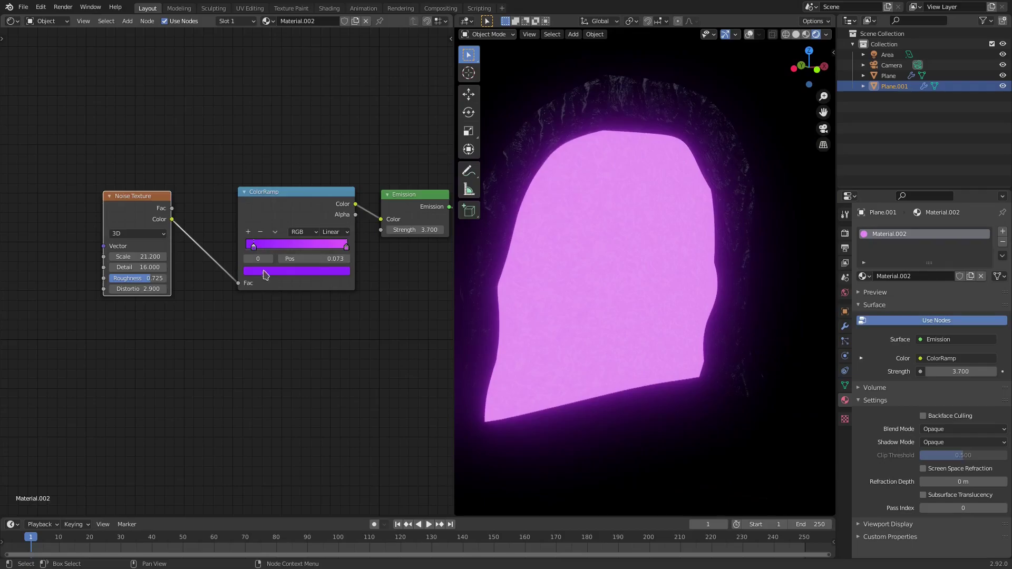
pyautogui.click(295, 271)
pyautogui.moveTo(324, 179)
pyautogui.mouseDown()
pyautogui.moveTo(314, 154)
pyautogui.moveTo(328, 187)
pyautogui.moveTo(327, 136)
pyautogui.moveTo(327, 189)
pyautogui.moveTo(327, 159)
pyautogui.mouseUp()
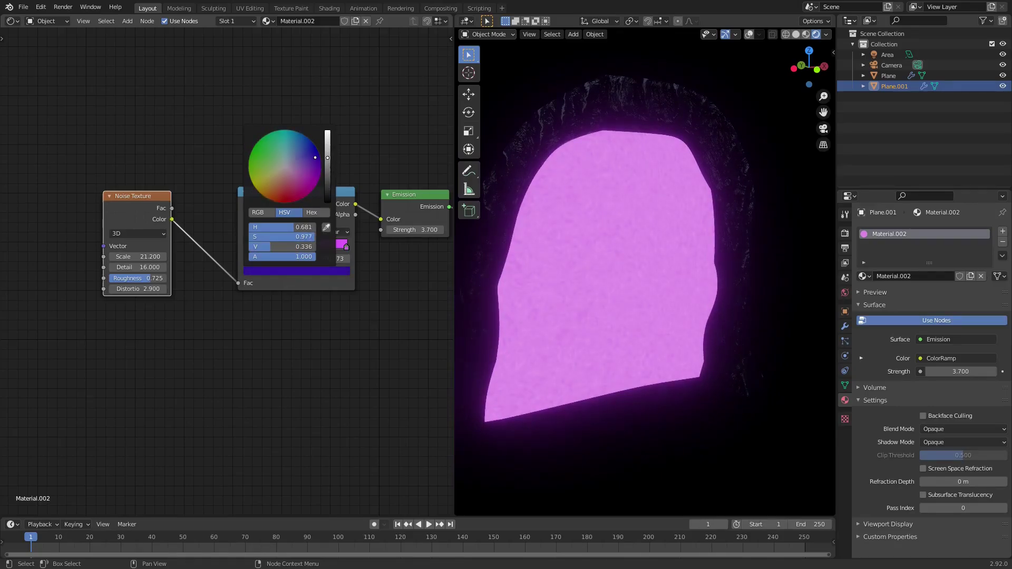
pyautogui.scroll(-4, 622, 278)
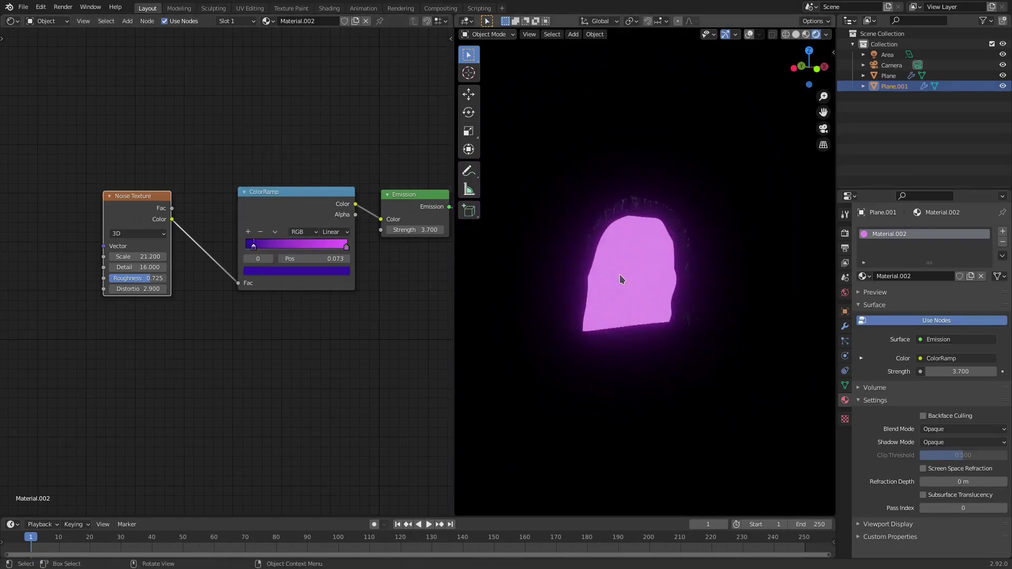
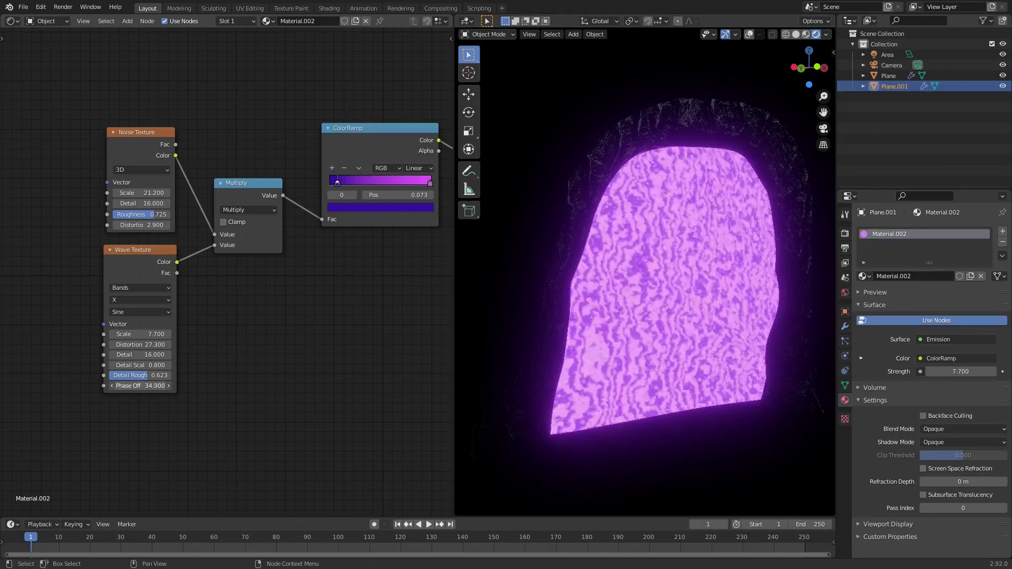
# Set the Wave Texture's phase offset to 58.2
pyautogui.moveTo(140, 386); pyautogui.dragTo(225, 386)
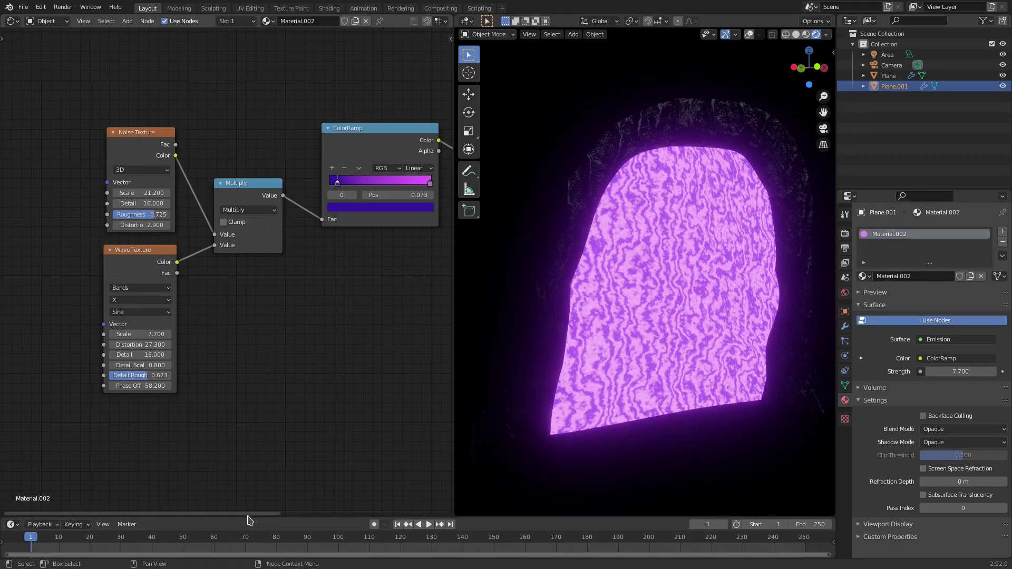
# Enlarge the timeline, set the animation range to frames 0 through 100 and go to frame 0
pyautogui.moveTo(253, 517); pyautogui.dragTo(255, 473)
pyautogui.moveTo(815, 480); pyautogui.dragTo(738, 481)
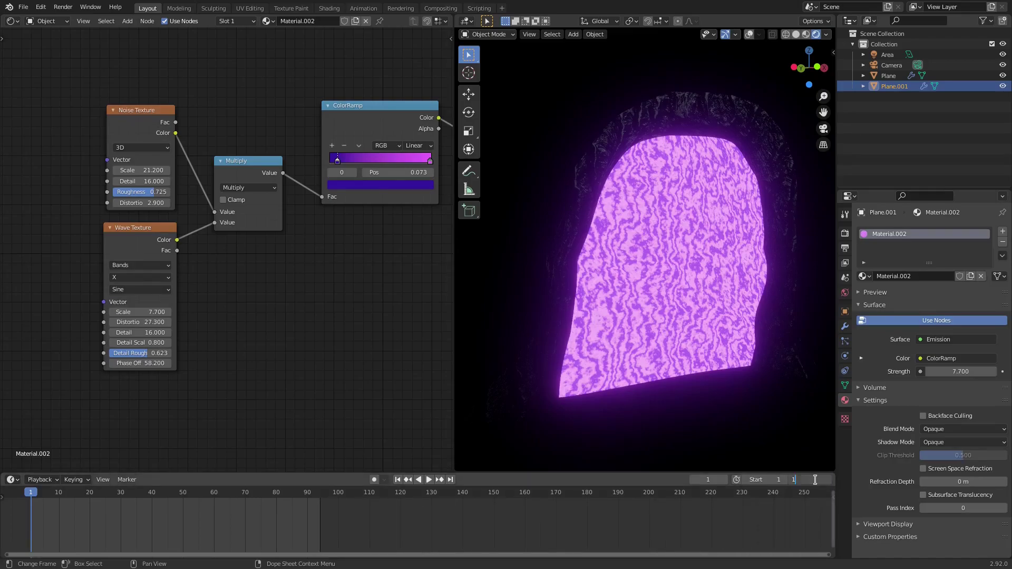
pyautogui.write('00')
pyautogui.press('Return')
pyautogui.hotkey('shift', 'Left')
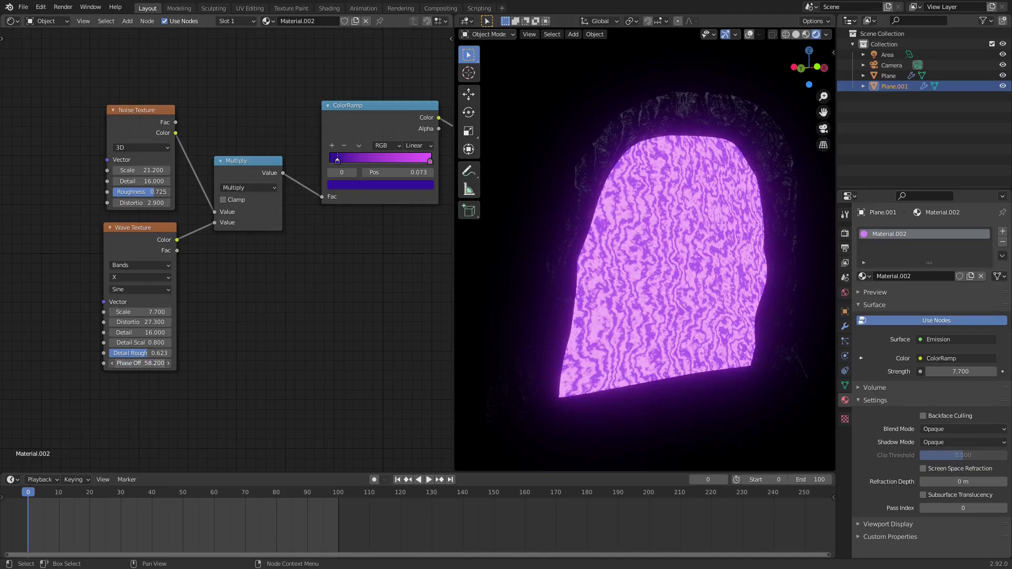
# Keyframe the Wave Texture's phase offset at 0 on frame 0 and at 20 on frame 100
pyautogui.click(152, 364)
pyautogui.write('58.2')
pyautogui.press('Return')
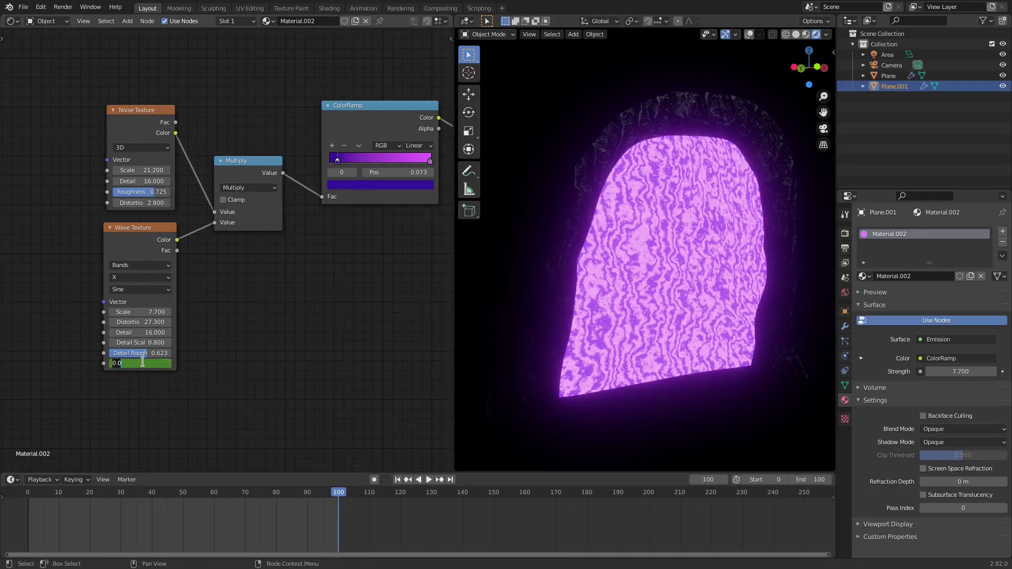
pyautogui.click(143, 364)
pyautogui.write('20')
pyautogui.press('Return')
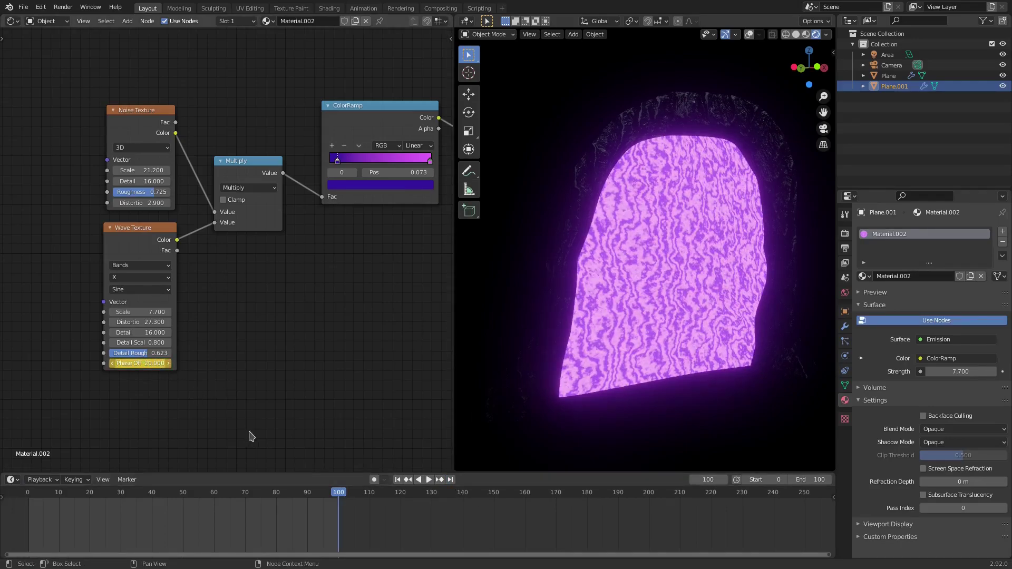
# Play the portal animation and turn off Viewport Denoising in the render sampling settings
pyautogui.click(430, 480)
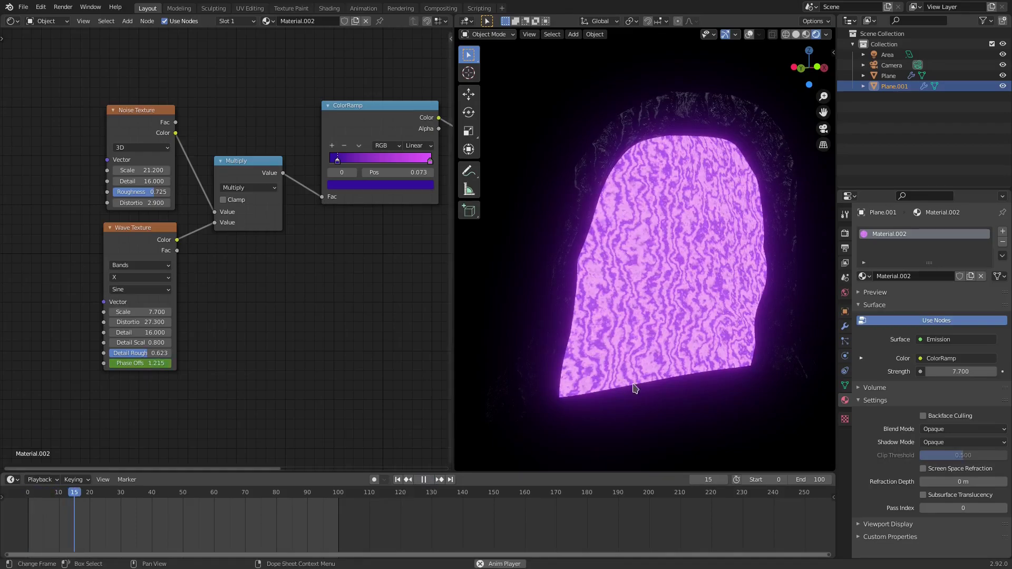
pyautogui.click(845, 232)
pyautogui.click(923, 287)
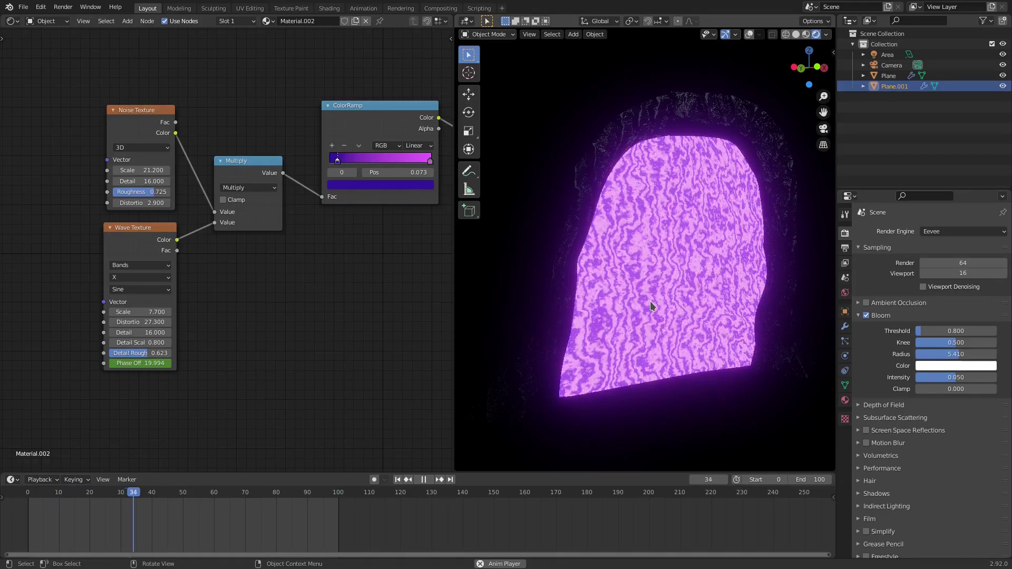
pyautogui.moveTo(656, 299); pyautogui.dragTo(648, 273, button='middle')
pyautogui.scroll(3, 648, 273)
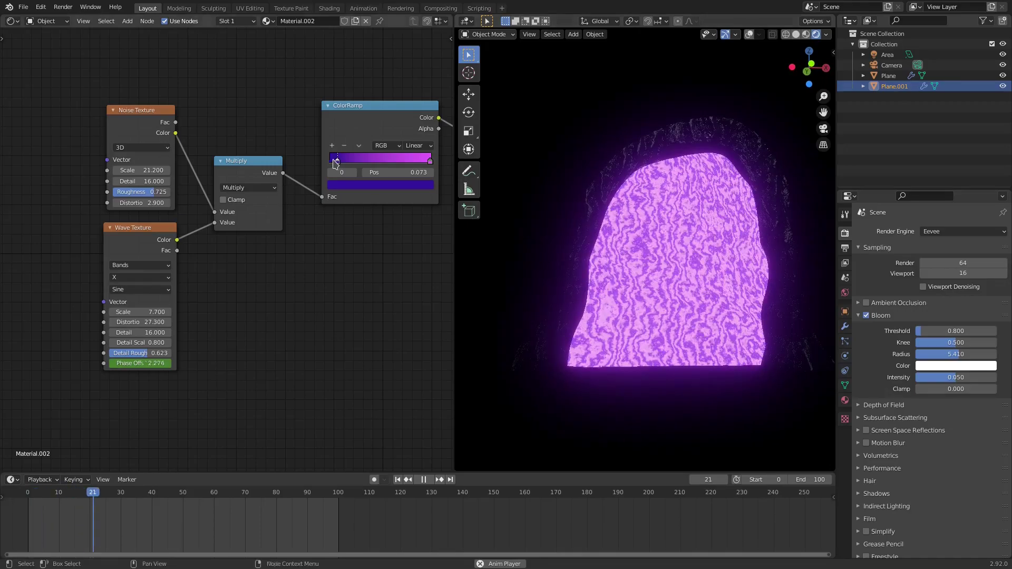
# Brighten the ColorRamp's first stop to a vivid blue-violet (H 0.684, S 0.957, V 1.000)
pyautogui.click(380, 184)
pyautogui.moveTo(411, 72); pyautogui.dragTo(411, 46)
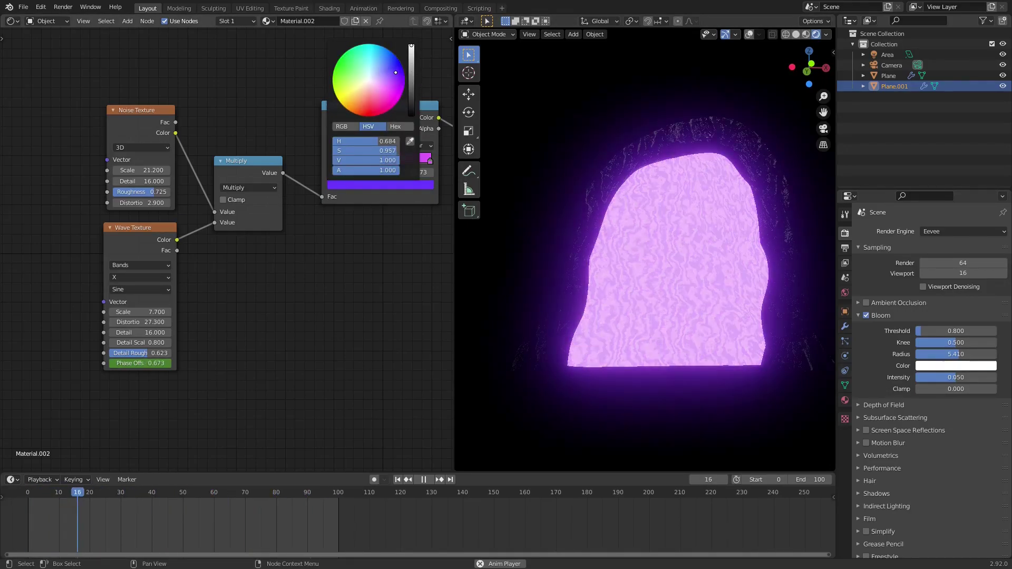
pyautogui.moveTo(623, 238); pyautogui.dragTo(618, 250, button='middle')
pyautogui.moveTo(633, 291)
pyautogui.mouseDown(button='middle')
pyautogui.moveTo(659, 306)
pyautogui.moveTo(649, 297)
pyautogui.mouseUp(button='middle')
pyautogui.moveTo(376, 269); pyautogui.dragTo(302, 264, button='middle')
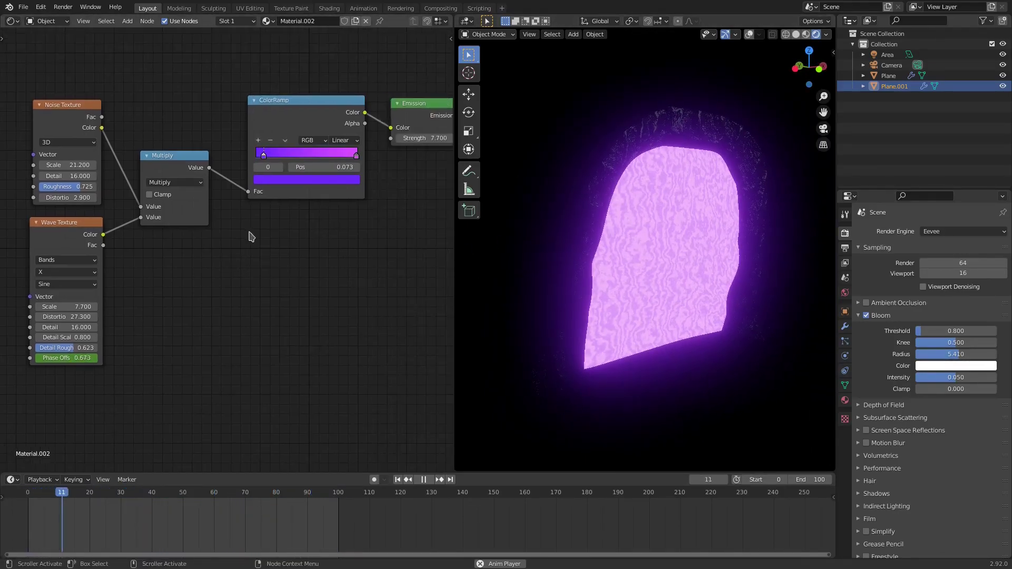
pyautogui.moveTo(291, 311); pyautogui.dragTo(245, 319, button='middle')
# Add a mesh plane to the scene and rotate it 90° about the X axis
pyautogui.scroll(-3, 626, 318)
pyautogui.moveTo(626, 317); pyautogui.dragTo(608, 318, button='middle')
pyautogui.scroll(1, 629, 233)
pyautogui.hotkey('shift', 'a')
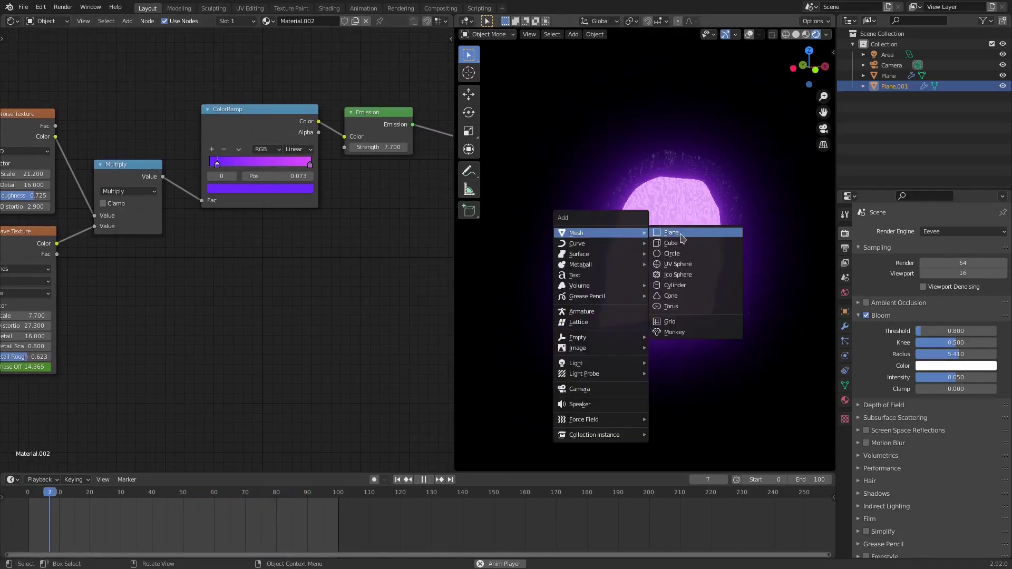
pyautogui.click(679, 236)
pyautogui.write('rx')
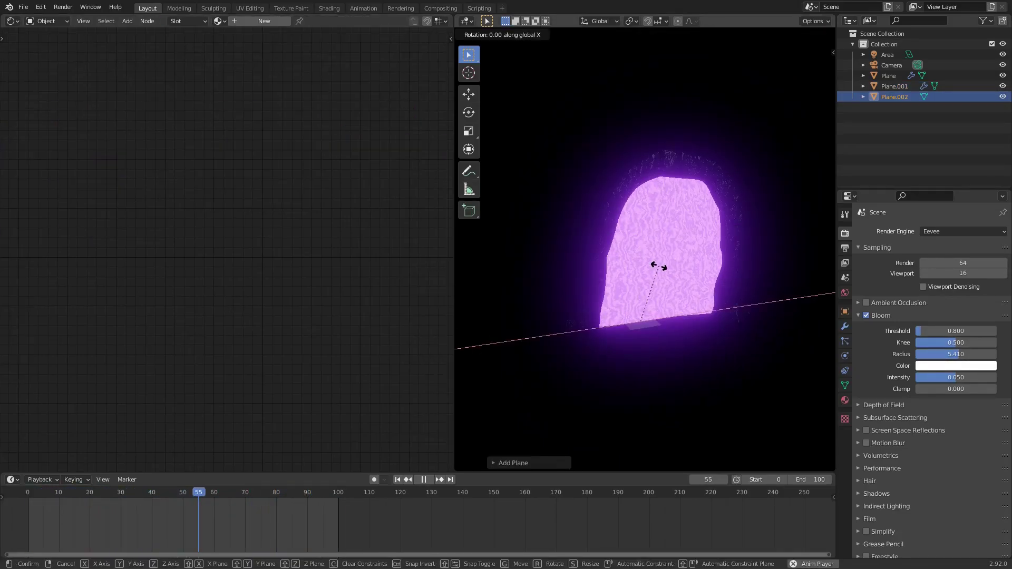
pyautogui.write('90')
pyautogui.press('Return')
# Try the upright plane as an enlarged backdrop behind the portal and delete it
pyautogui.press('g')
pyautogui.moveTo(566, 296); pyautogui.dragTo(737, 273, button='middle')
pyautogui.click(666, 295)
pyautogui.press('s')
pyautogui.click(582, 331)
pyautogui.moveTo(584, 331); pyautogui.dragTo(750, 294, button='middle')
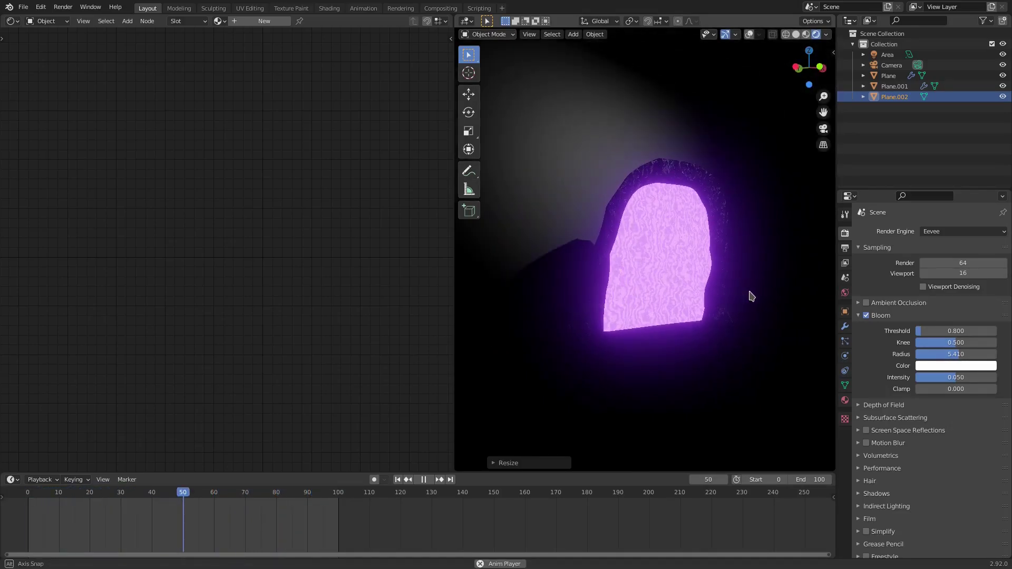
pyautogui.press('Delete')
# Lighten the world background color from black to dark gray and view the portal through the camera
pyautogui.click(845, 293)
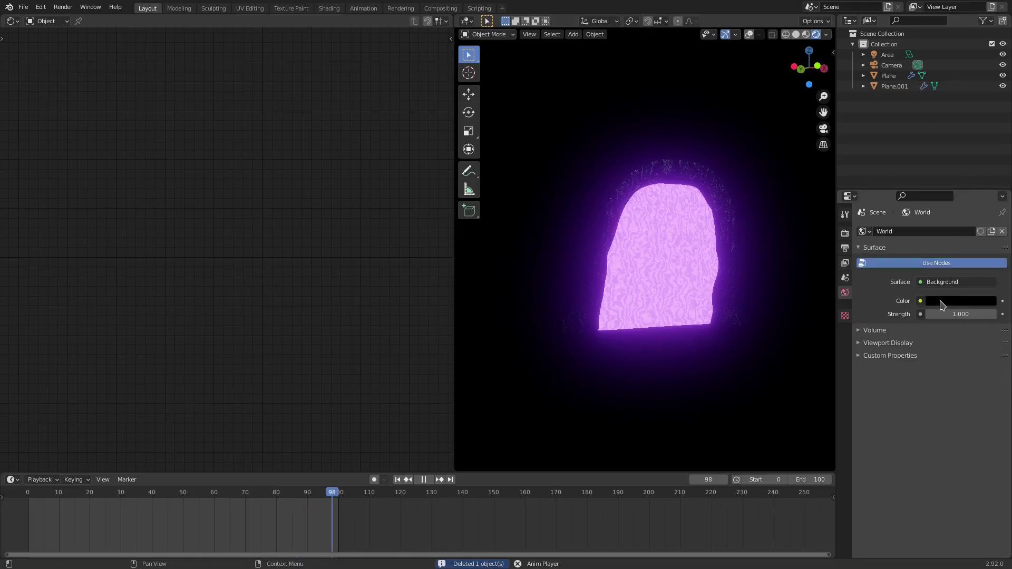
pyautogui.click(943, 302)
pyautogui.moveTo(988, 217)
pyautogui.mouseDown()
pyautogui.moveTo(987, 195)
pyautogui.moveTo(987, 206)
pyautogui.mouseUp()
pyautogui.press('KP_0')
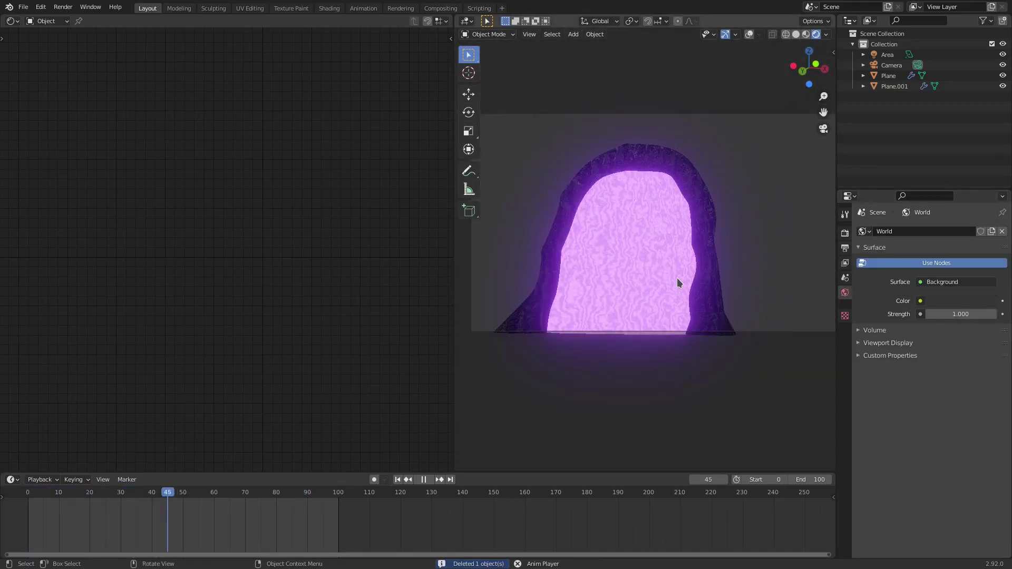
# Add a mesh plane beneath the portal and scale it up into a large ground surface
pyautogui.moveTo(620, 194); pyautogui.dragTo(667, 221, button='middle')
pyautogui.scroll(6, 627, 218)
pyautogui.keyDown('shift'); pyautogui.moveTo(718, 263); pyautogui.dragTo(718, 285, button='middle'); pyautogui.keyUp('shift')
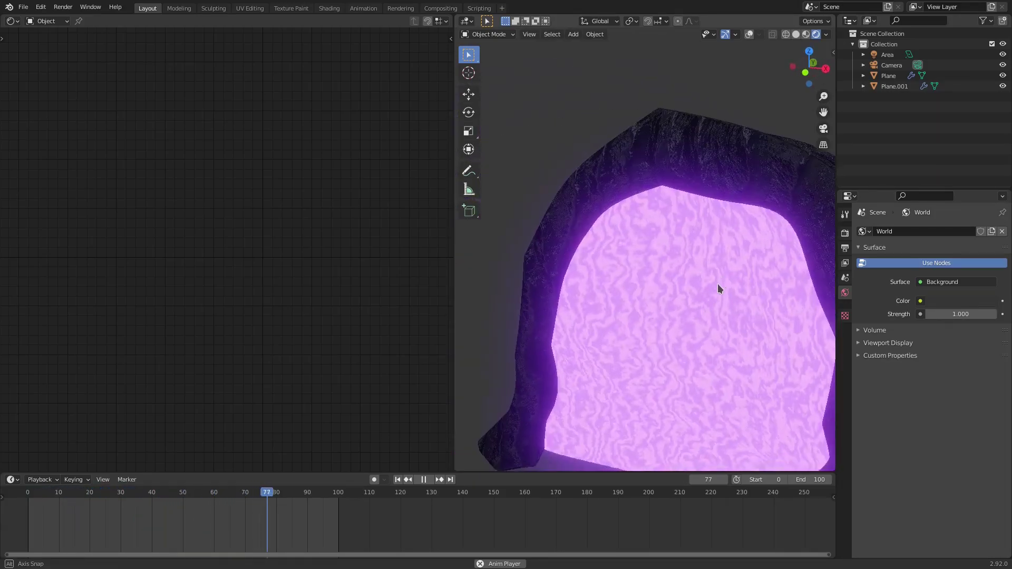
pyautogui.scroll(-4, 685, 316)
pyautogui.hotkey('shift', 'a')
pyautogui.moveTo(633, 312)
pyautogui.click(709, 312)
pyautogui.scroll(-2, 689, 342)
pyautogui.press('s')
pyautogui.click(709, 259)
pyautogui.press('s')
pyautogui.click(490, 296)
# Add a UV sphere and scale it up until it encloses the portal and the ground plane
pyautogui.hotkey('shift', 'a')
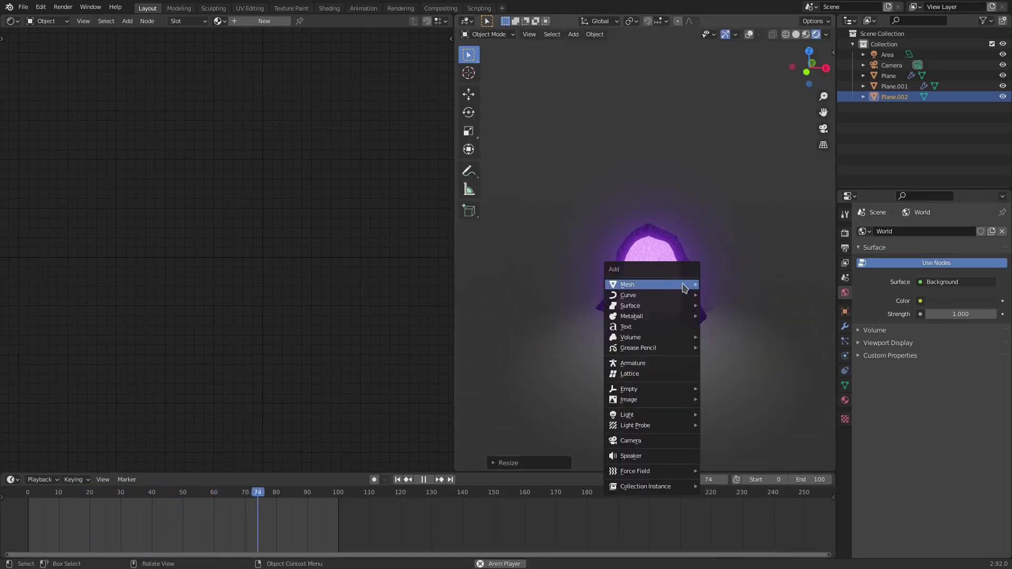
pyautogui.moveTo(653, 285)
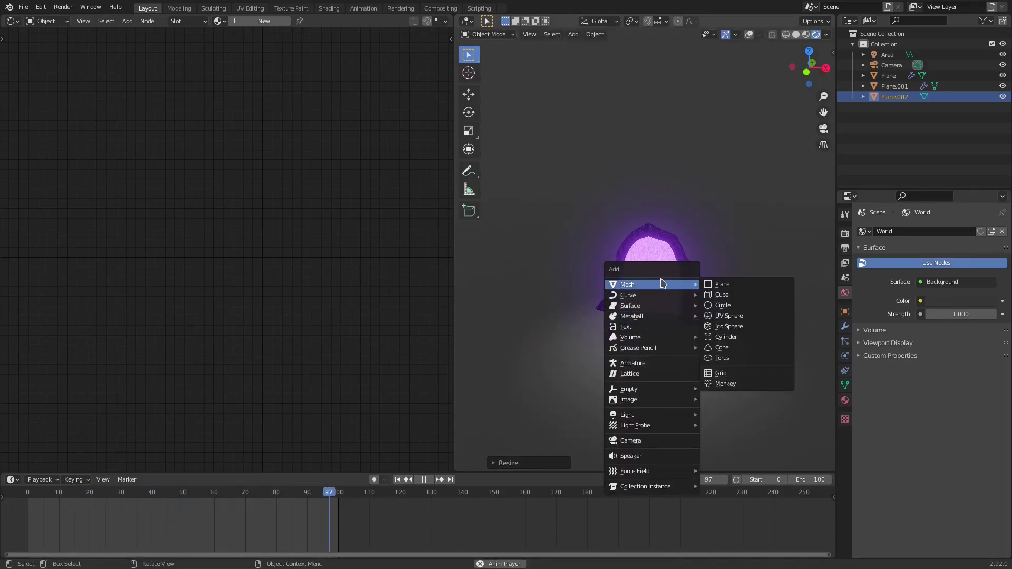
pyautogui.click(733, 316)
pyautogui.press('s')
pyautogui.click(745, 175)
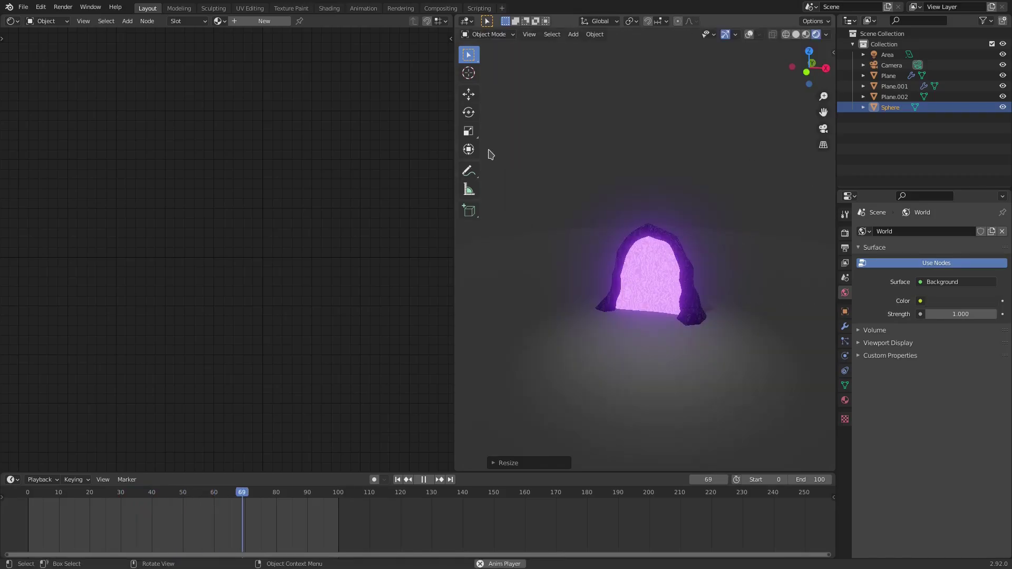
pyautogui.scroll(3, 563, 255)
pyautogui.moveTo(564, 255); pyautogui.dragTo(620, 252, button='middle')
pyautogui.press('s')
pyautogui.click(684, 237)
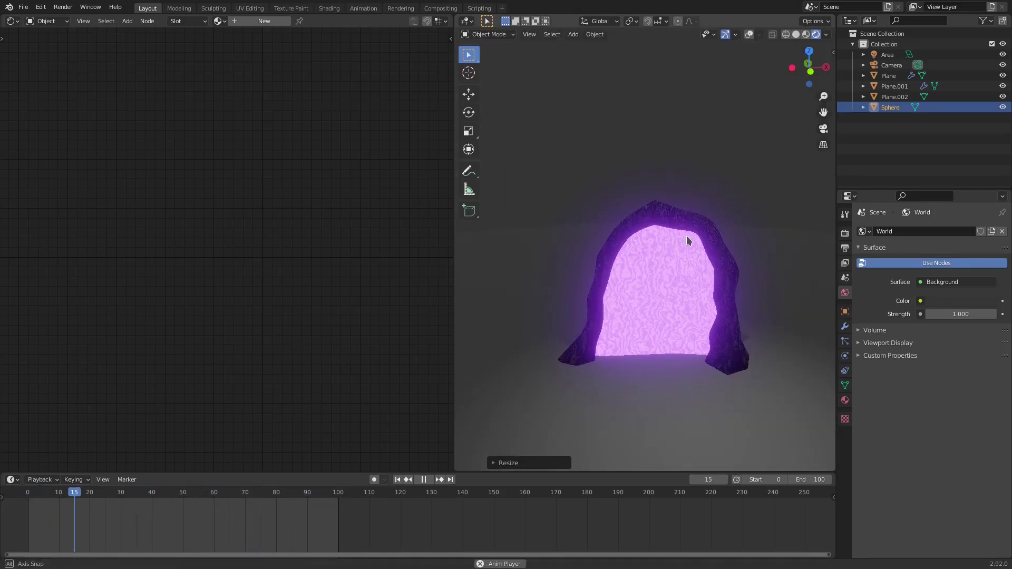
# Create a new material for the enclosing sphere and brighten its base color to near-white
pyautogui.moveTo(685, 237); pyautogui.dragTo(803, 287, button='middle')
pyautogui.click(845, 400)
pyautogui.click(936, 276)
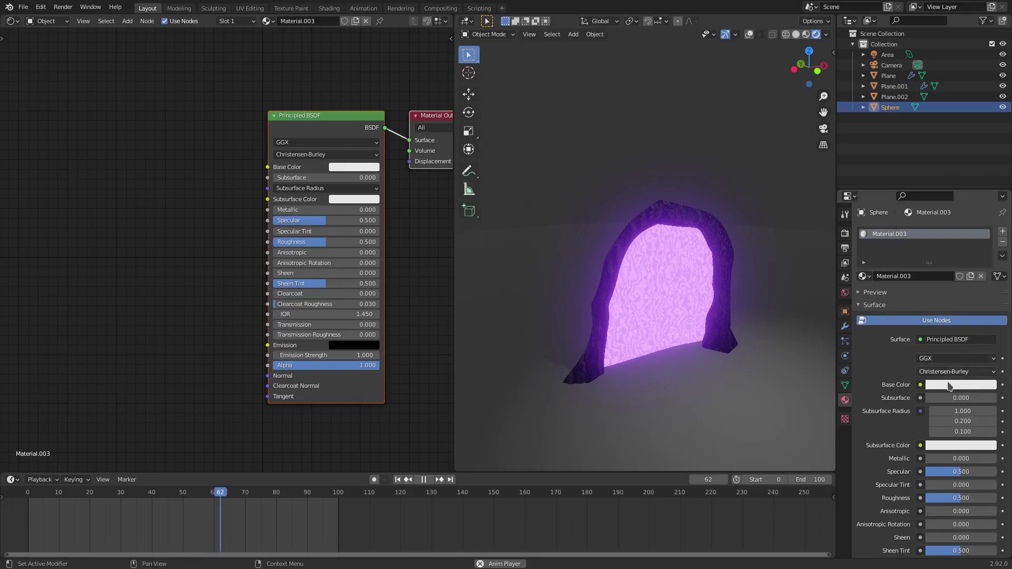
pyautogui.click(960, 384)
pyautogui.moveTo(987, 285); pyautogui.dragTo(988, 272)
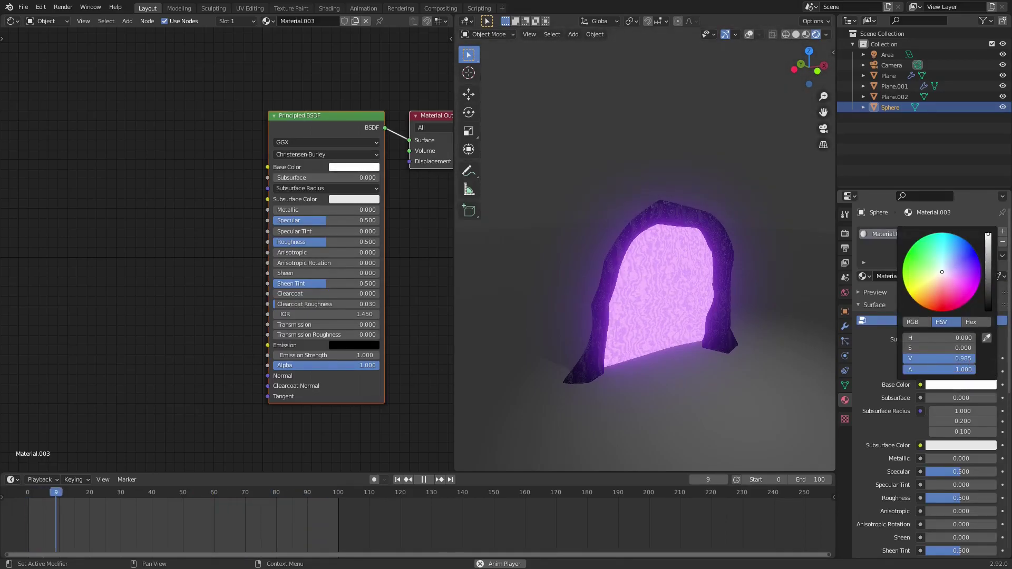
pyautogui.moveTo(988, 235); pyautogui.dragTo(988, 236)
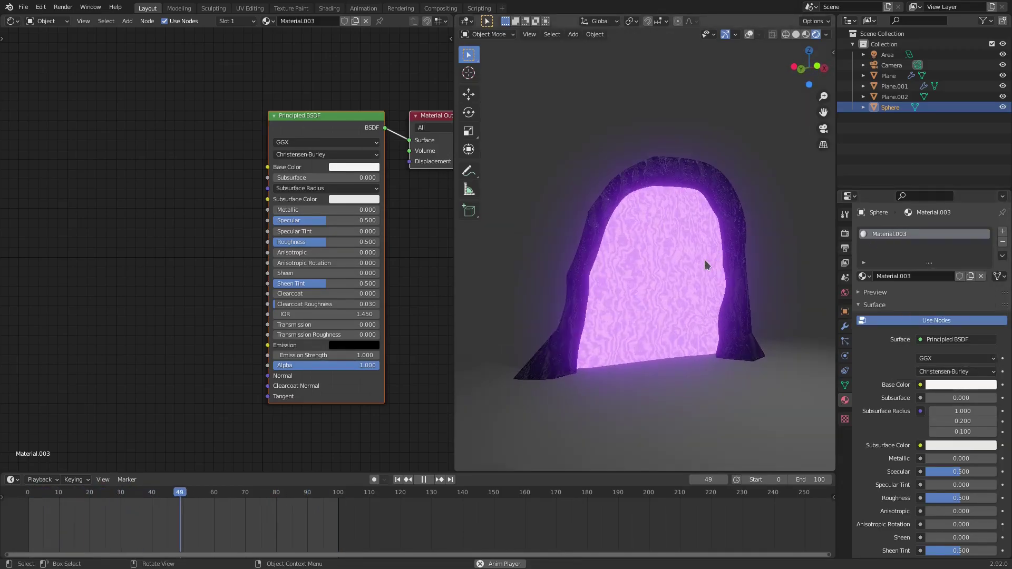
# Expand the 3D viewport over the node editor area and view the portal from the front
pyautogui.moveTo(456, 17); pyautogui.dragTo(353, 47)
pyautogui.moveTo(523, 175); pyautogui.dragTo(506, 263, button='middle')
pyautogui.moveTo(600, 268); pyautogui.dragTo(638, 268, button='middle')
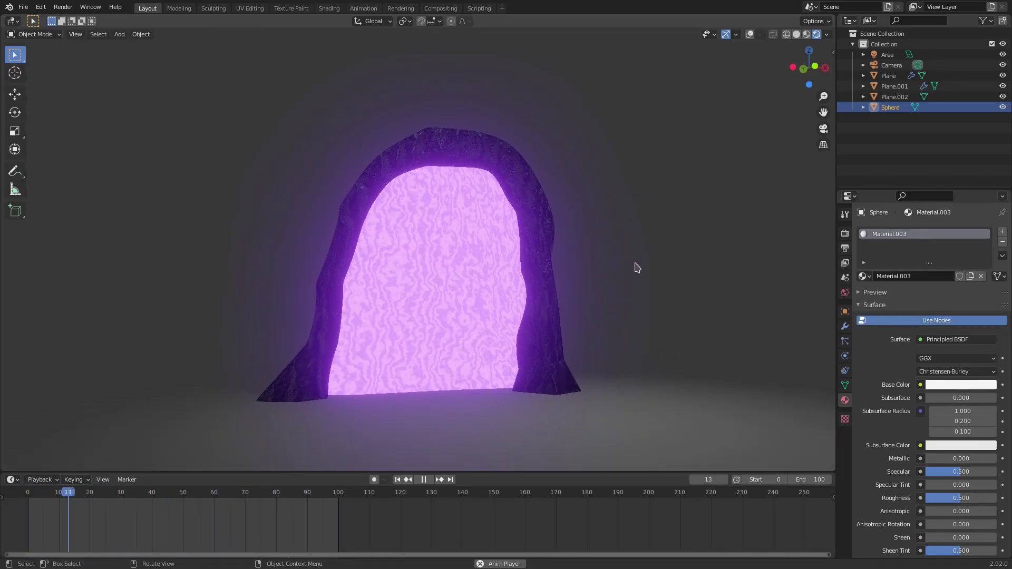